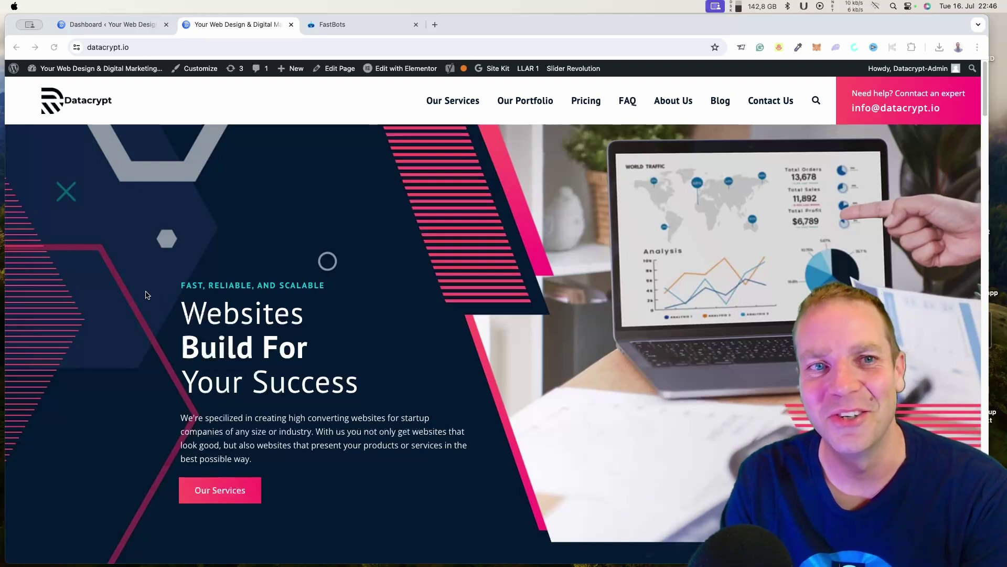
- On the FastBots page, name the new bot "Datacrypt Support" and make it a public bot
{"action": "left_click", "coordinate": [121, 274]}
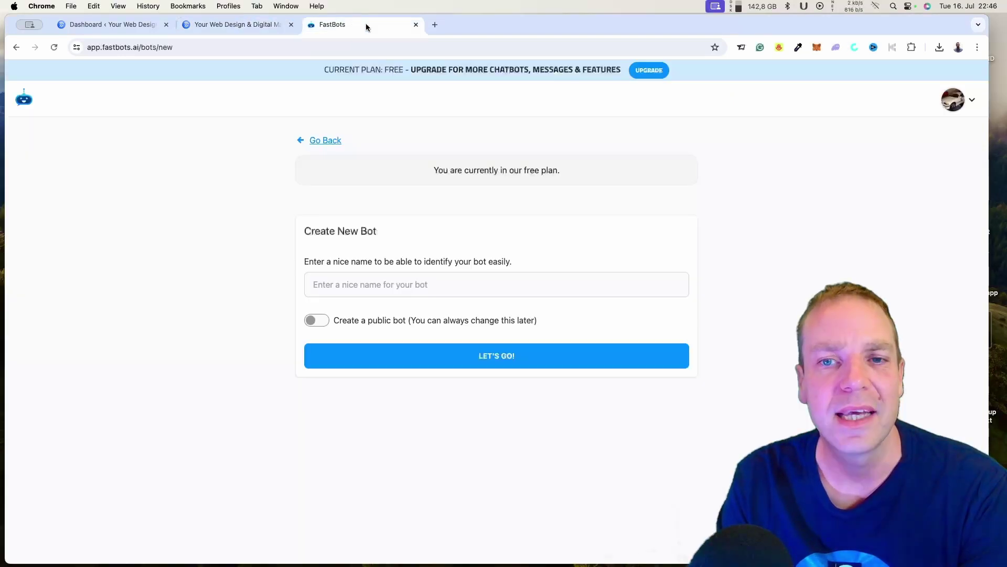
{"action": "left_click", "coordinate": [366, 23]}
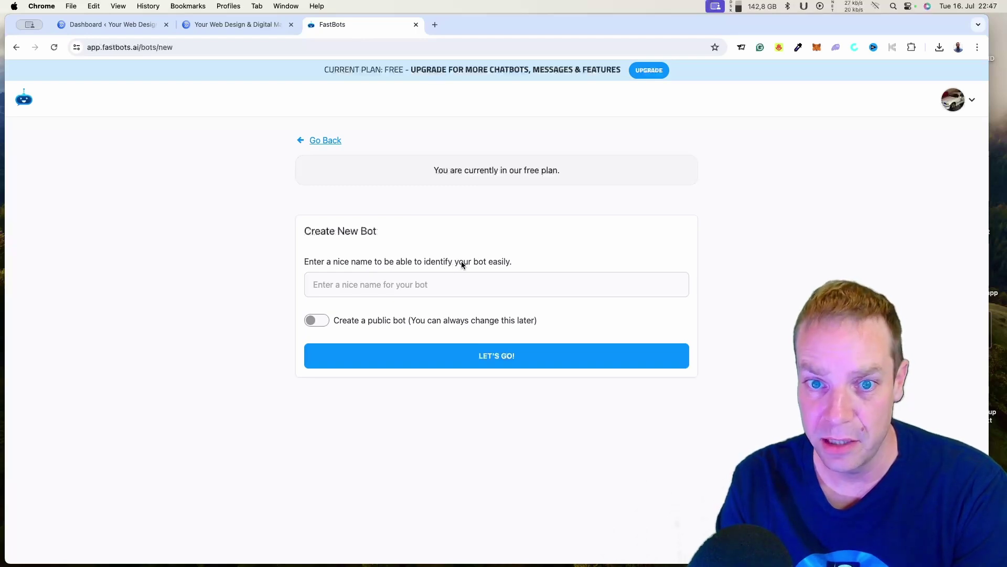
{"action": "left_click", "coordinate": [360, 285]}
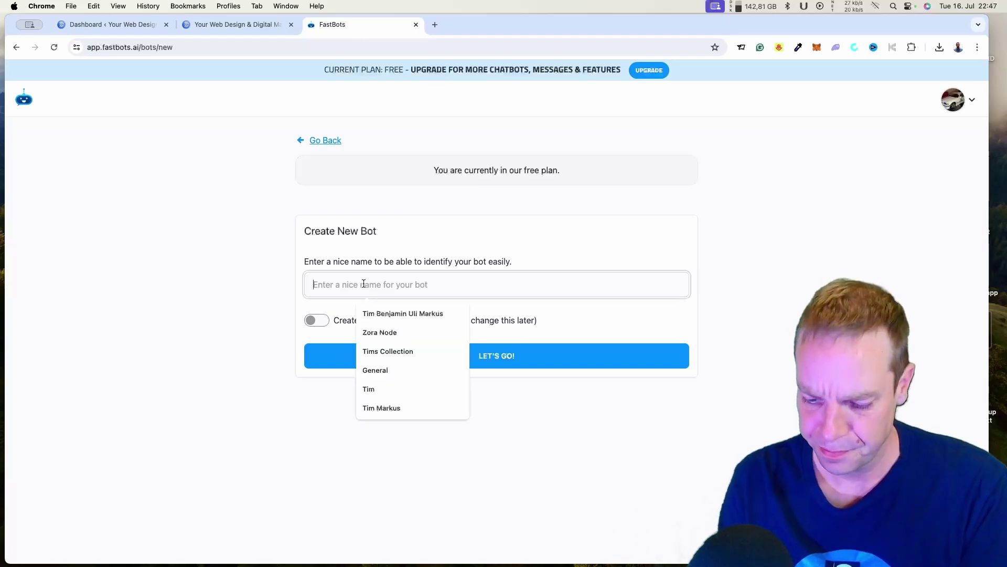
{"action": "type", "text": "D"}
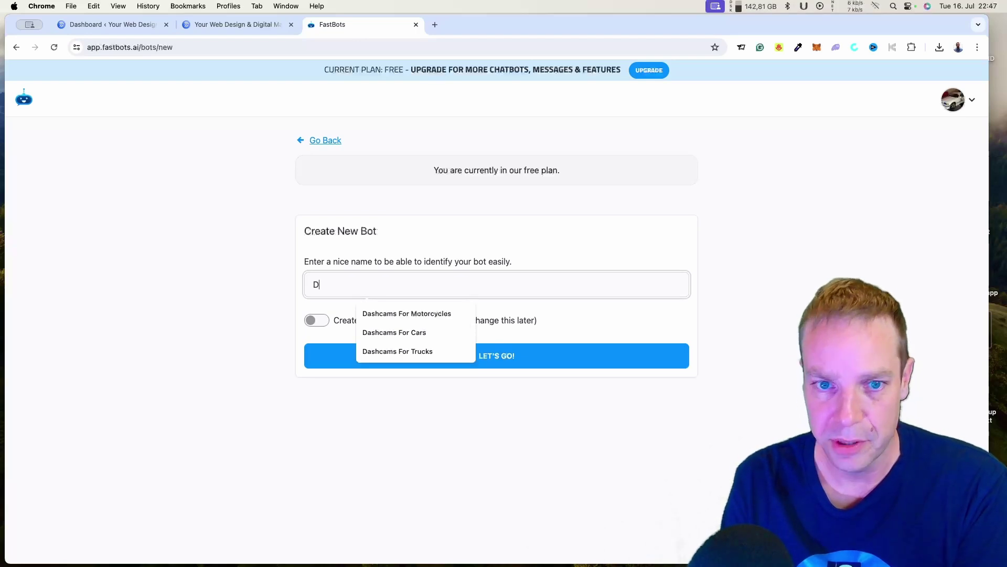
{"action": "type", "text": "atacrypt Support"}
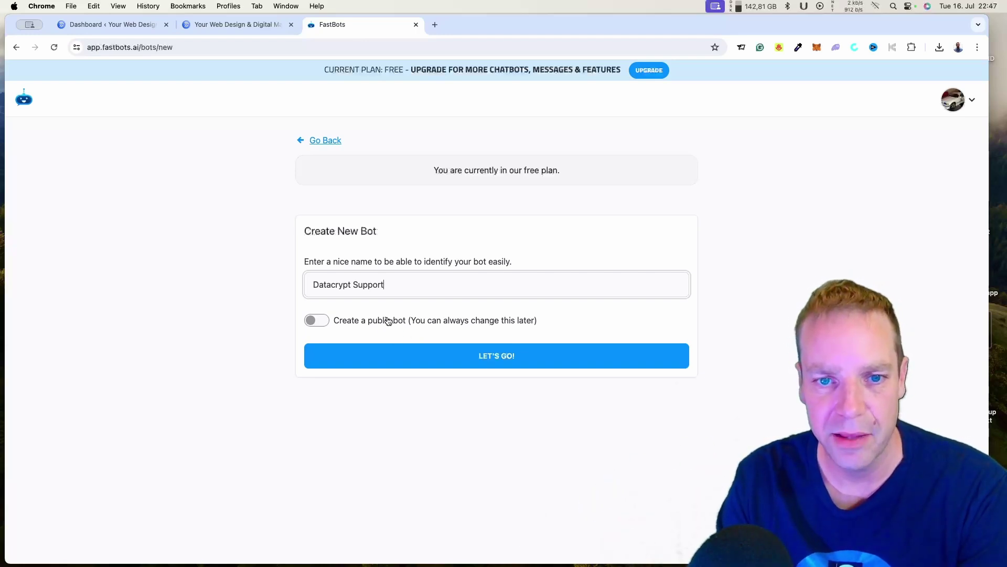
{"action": "left_click", "coordinate": [320, 321]}
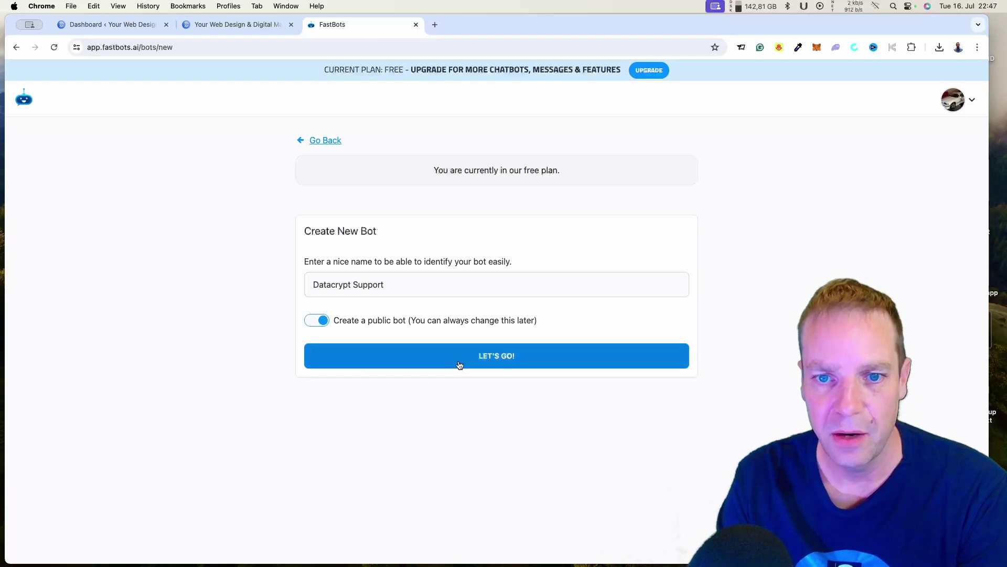
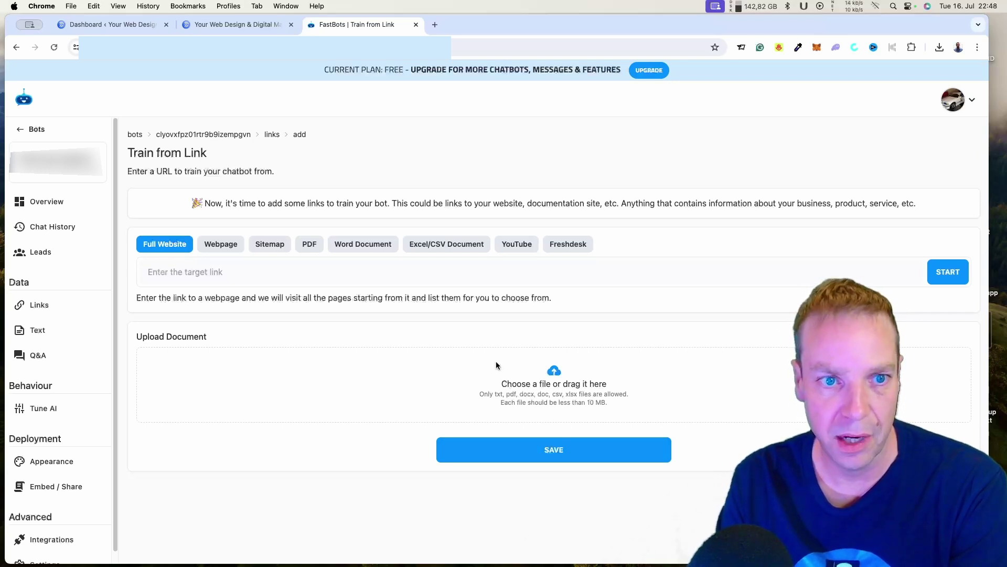
{"action": "left_click", "coordinate": [228, 25]}
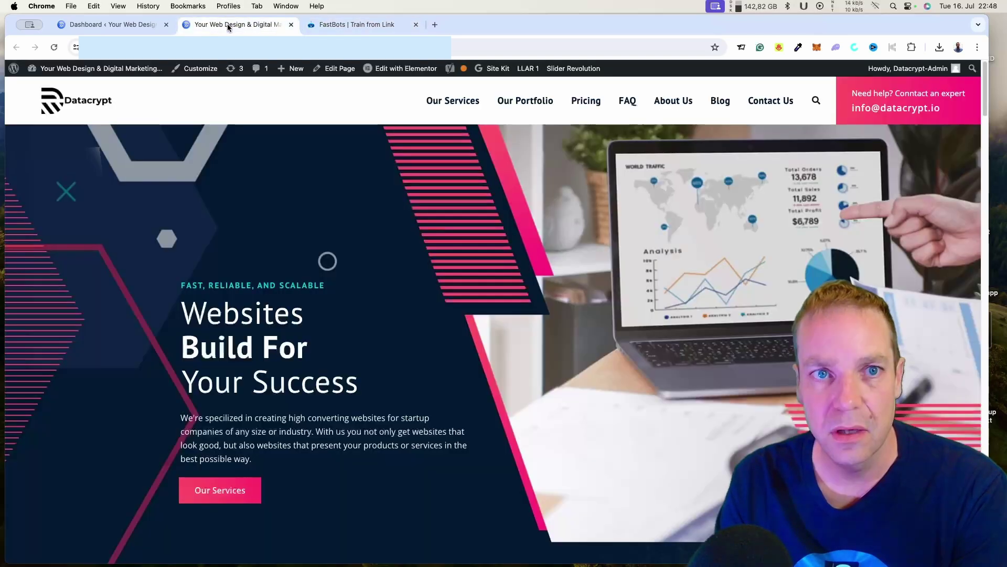
{"action": "key", "text": "super+l"}
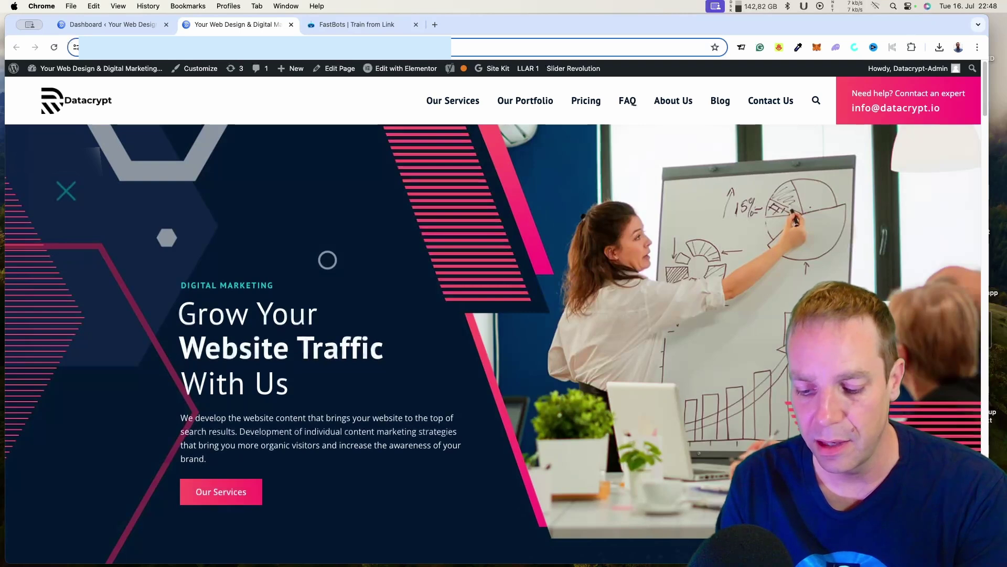
{"action": "key", "text": "super+c"}
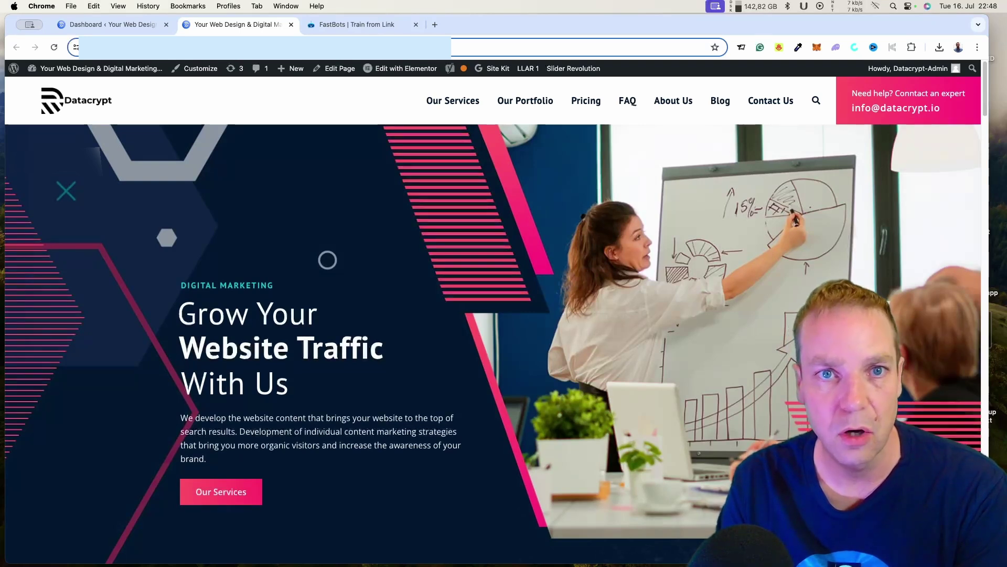
{"action": "left_click", "coordinate": [357, 25]}
{"action": "left_click", "coordinate": [237, 274]}
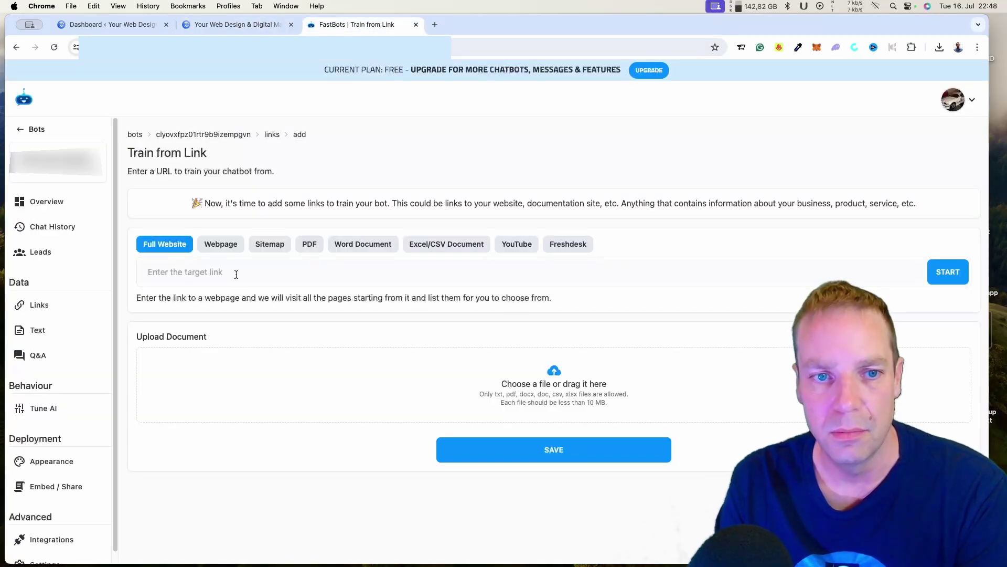
{"action": "key", "text": "super+v"}
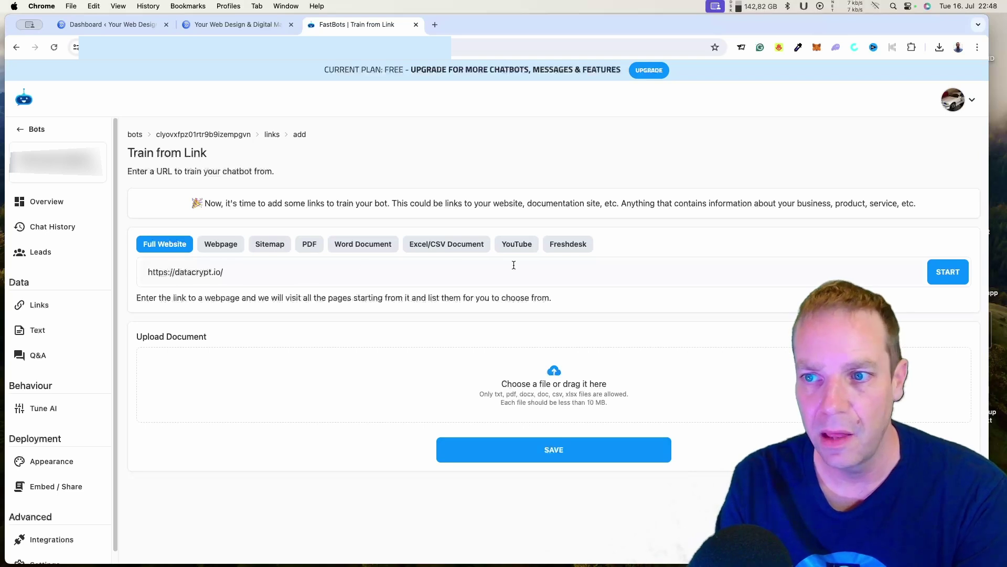
{"action": "left_click", "coordinate": [948, 283]}
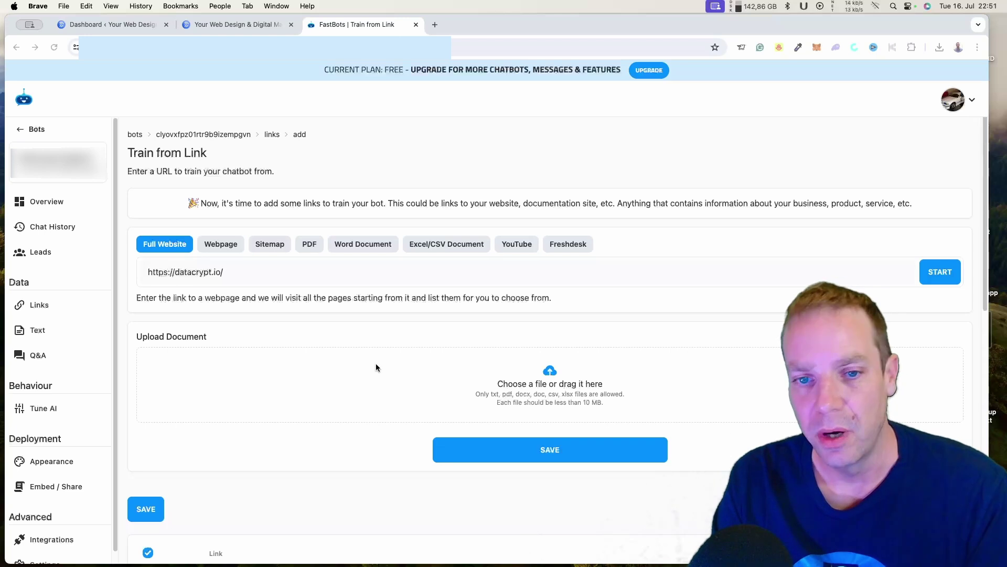
- Look through the list of website pages selected for training the chatbot
{"action": "scroll", "coordinate": [376, 364], "scroll_direction": "down", "scroll_amount": 1}
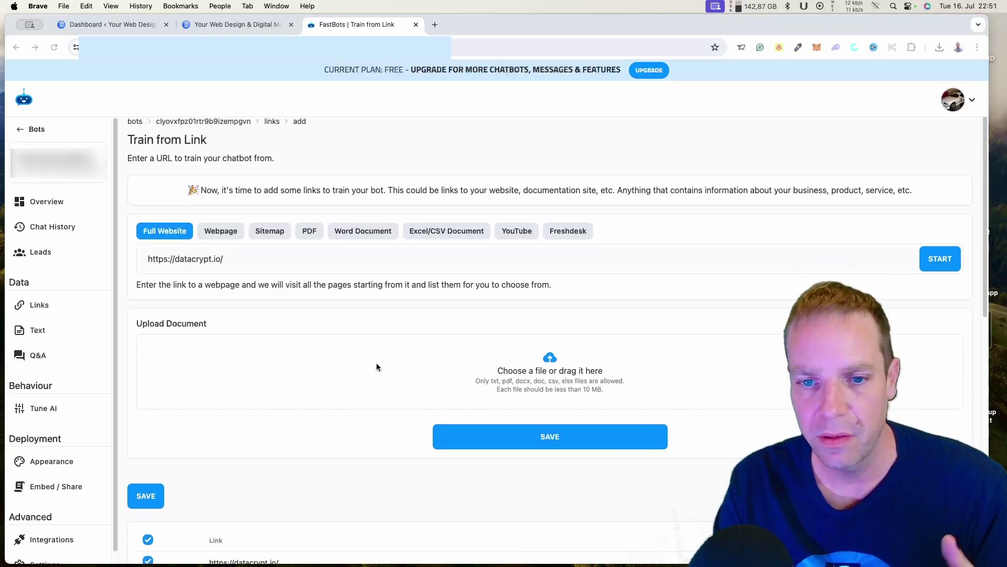
{"action": "scroll", "coordinate": [377, 363], "scroll_direction": "down", "scroll_amount": 5}
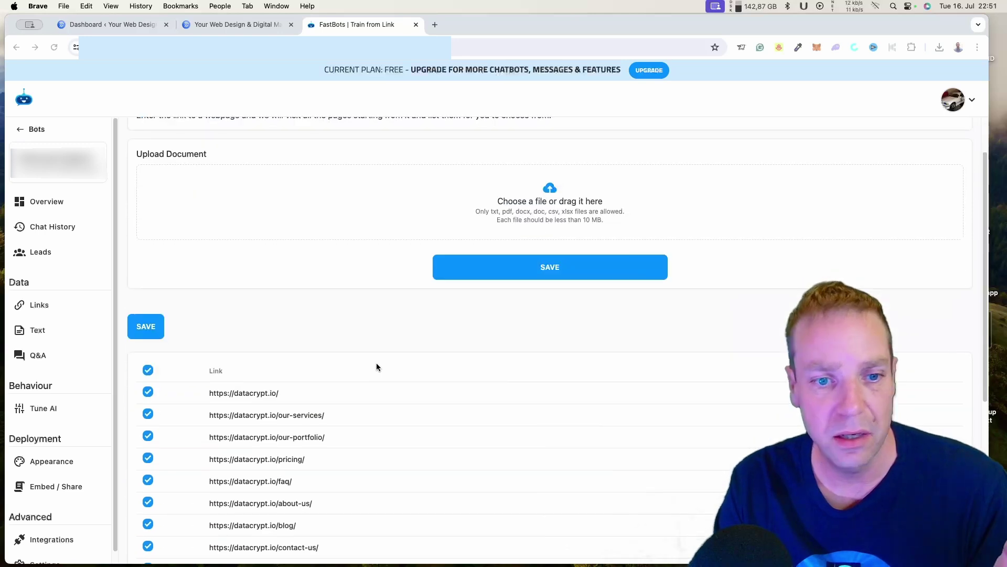
{"action": "scroll", "coordinate": [376, 364], "scroll_direction": "down", "scroll_amount": 2}
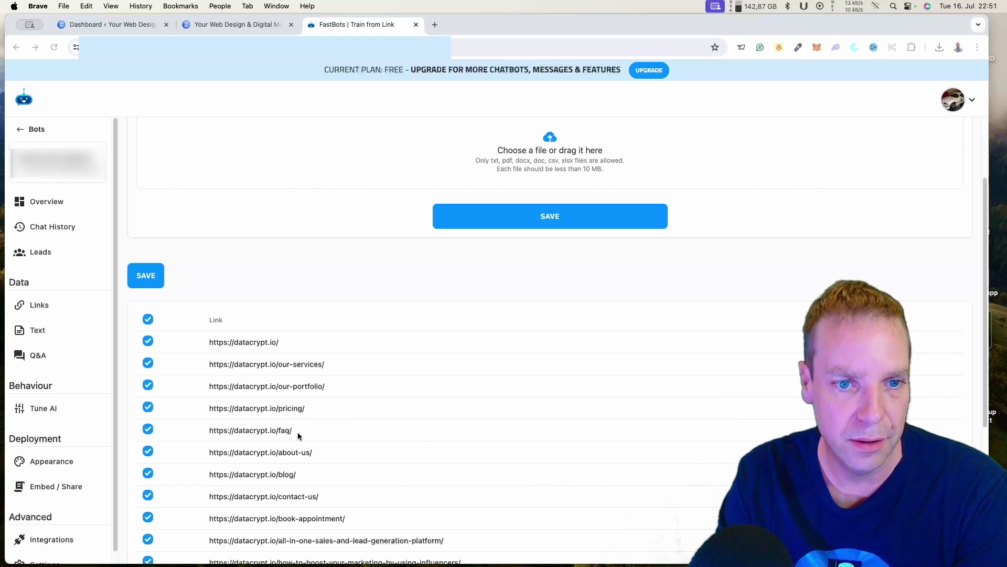
{"action": "scroll", "coordinate": [357, 490], "scroll_direction": "up", "scroll_amount": 4}
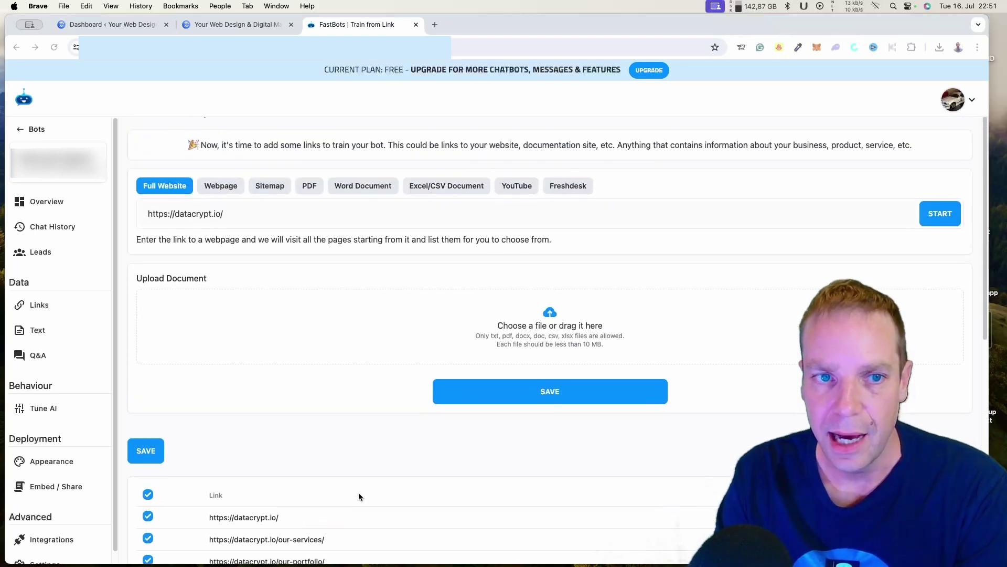
{"action": "scroll", "coordinate": [359, 492], "scroll_direction": "up", "scroll_amount": 2}
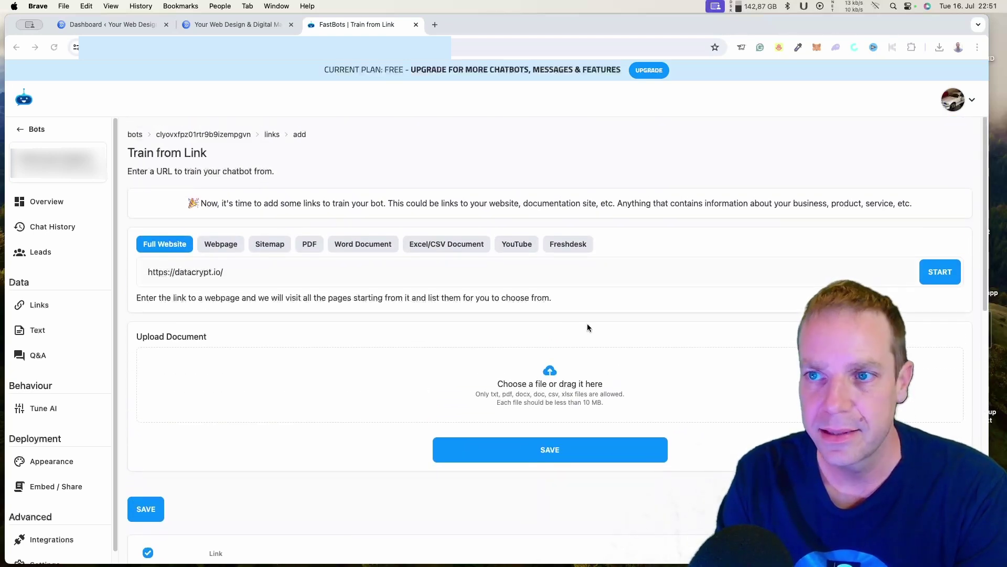
{"action": "scroll", "coordinate": [588, 326], "scroll_direction": "down", "scroll_amount": 10}
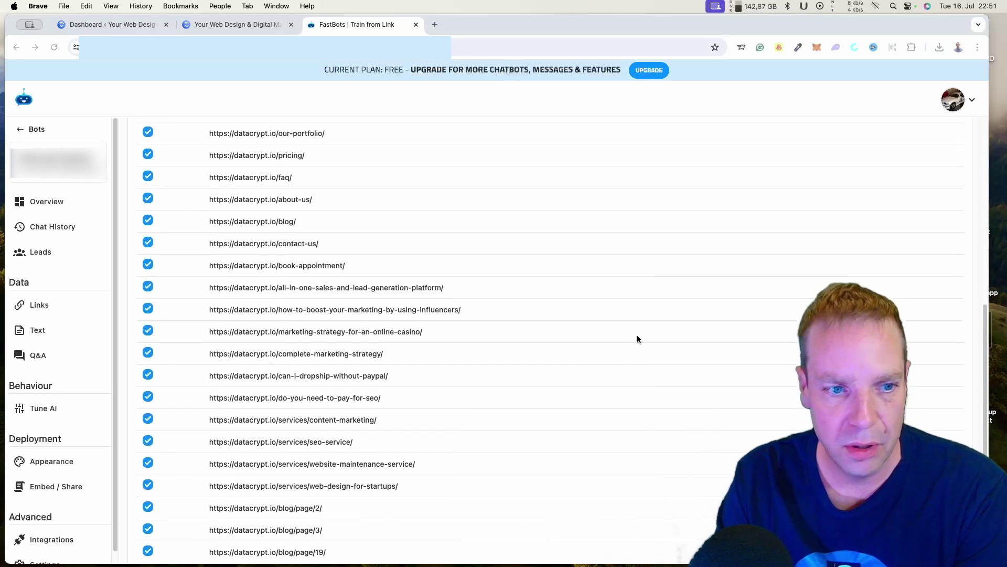
{"action": "scroll", "coordinate": [637, 335], "scroll_direction": "up", "scroll_amount": 10}
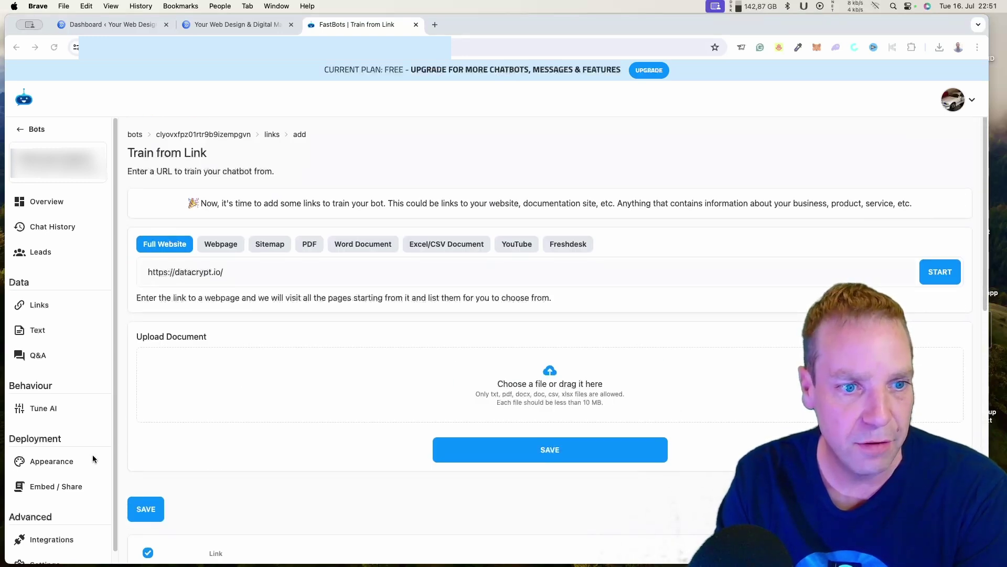
- Open the chatbot's appearance settings and set the chat window title to "Datacrypt Support"
{"action": "left_click", "coordinate": [50, 464]}
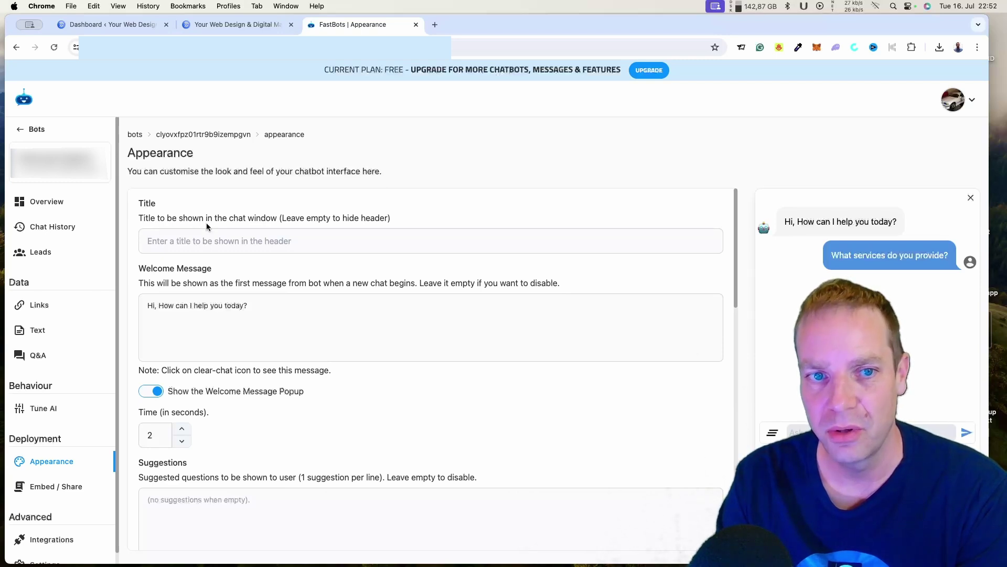
{"action": "left_click", "coordinate": [230, 242]}
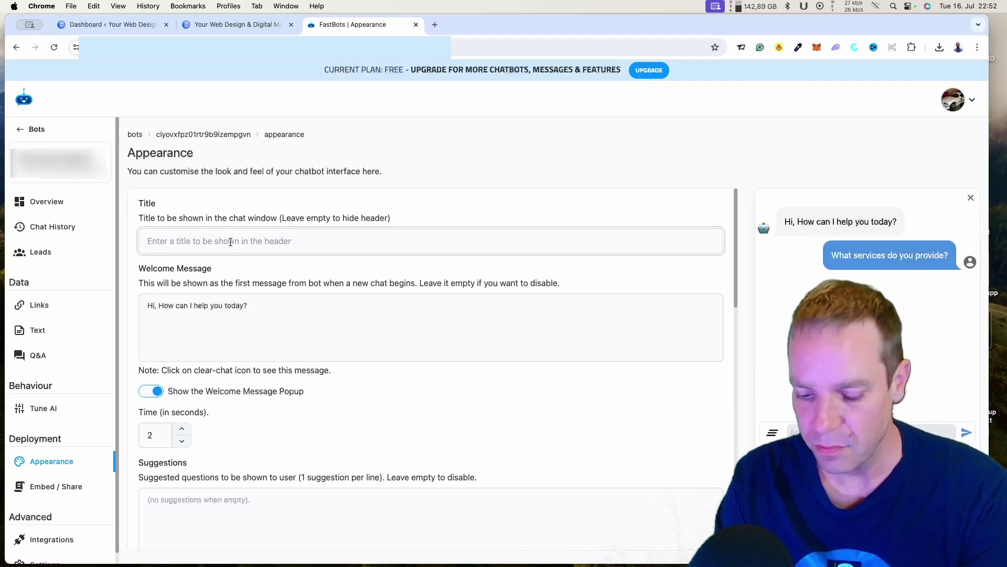
{"action": "type", "text": "Data"}
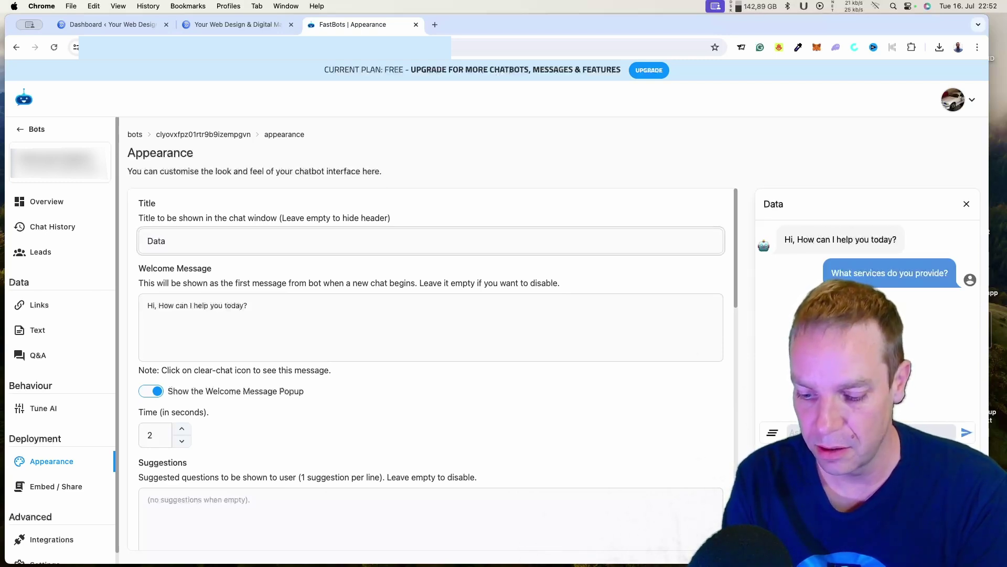
{"action": "type", "text": "crypt Support"}
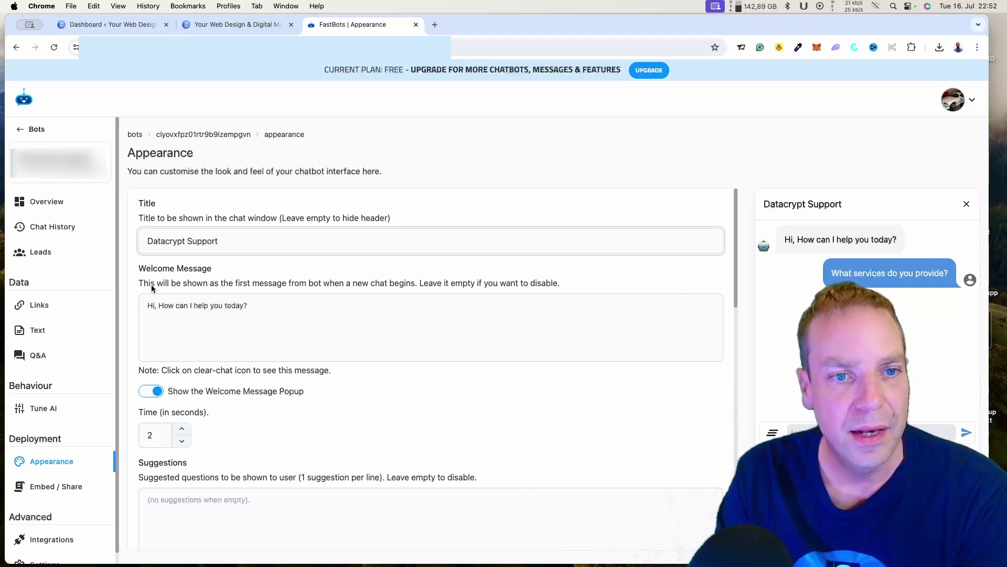
- Review the chatbot's welcome message, popup timing, suggestions, placeholder and lead collection settings
{"action": "left_click", "coordinate": [174, 308]}
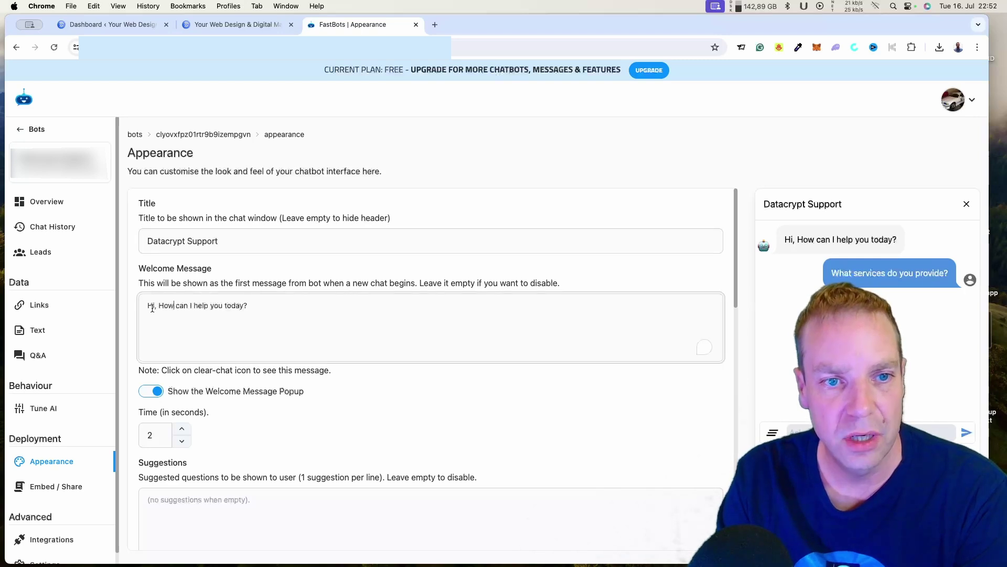
{"action": "left_click", "coordinate": [266, 310]}
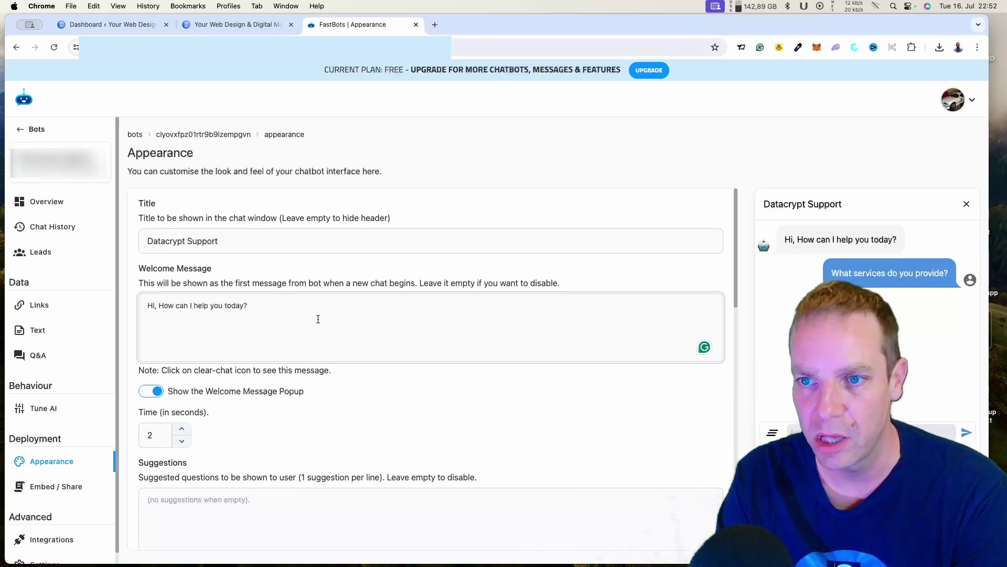
{"action": "scroll", "coordinate": [377, 348], "scroll_direction": "down", "scroll_amount": 5}
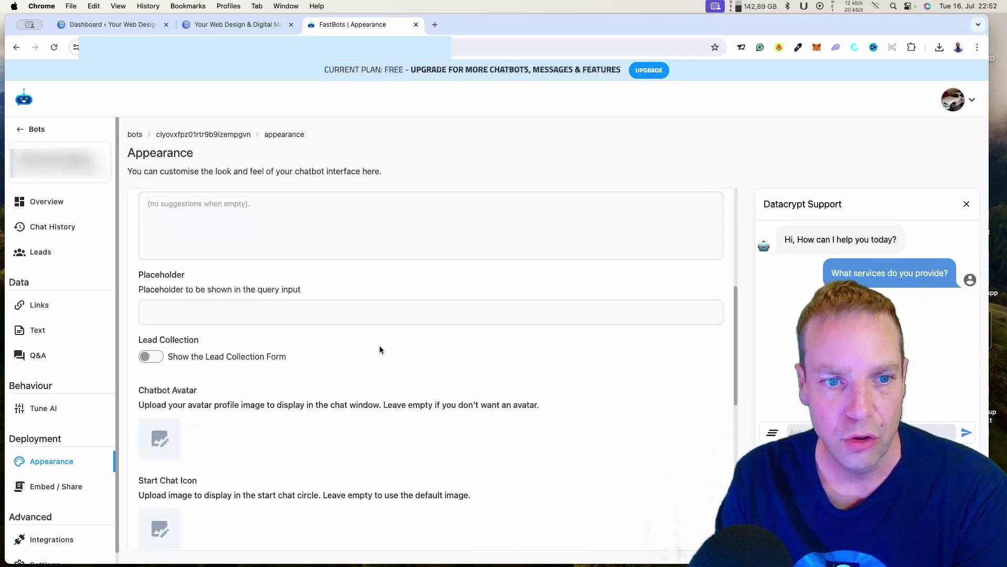
{"action": "scroll", "coordinate": [380, 349], "scroll_direction": "up", "scroll_amount": 5}
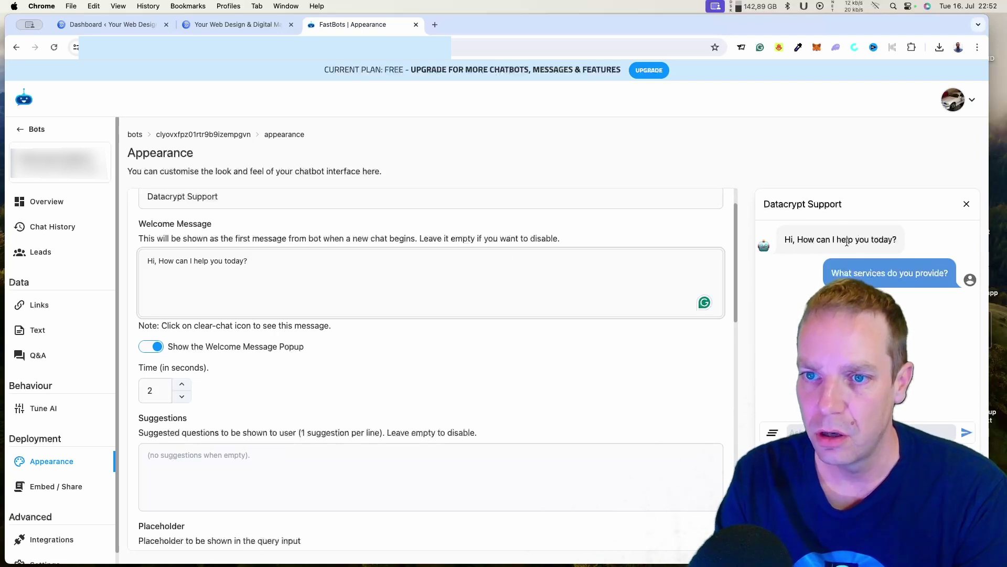
{"action": "scroll", "coordinate": [383, 309], "scroll_direction": "down", "scroll_amount": 1}
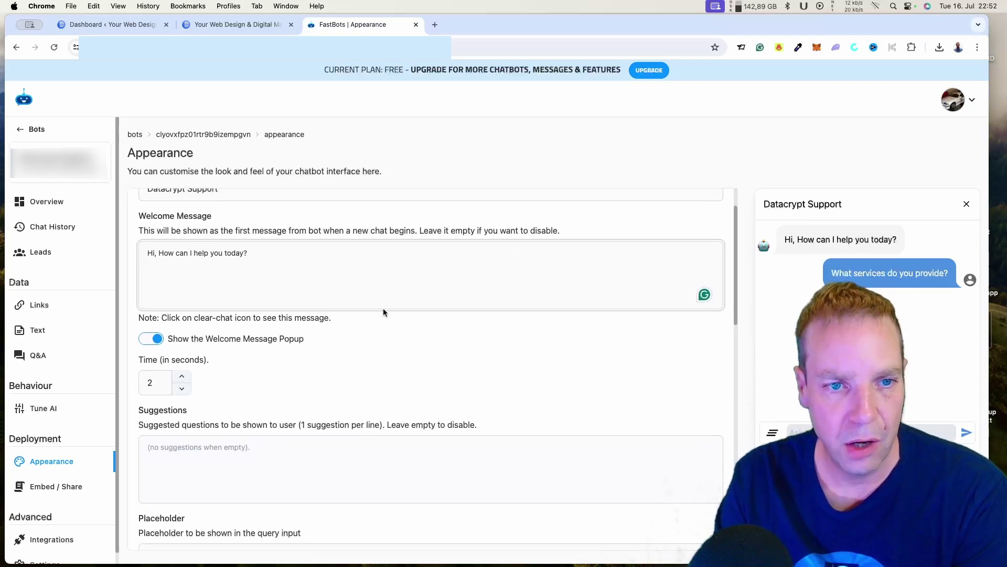
{"action": "scroll", "coordinate": [383, 310], "scroll_direction": "down", "scroll_amount": 3}
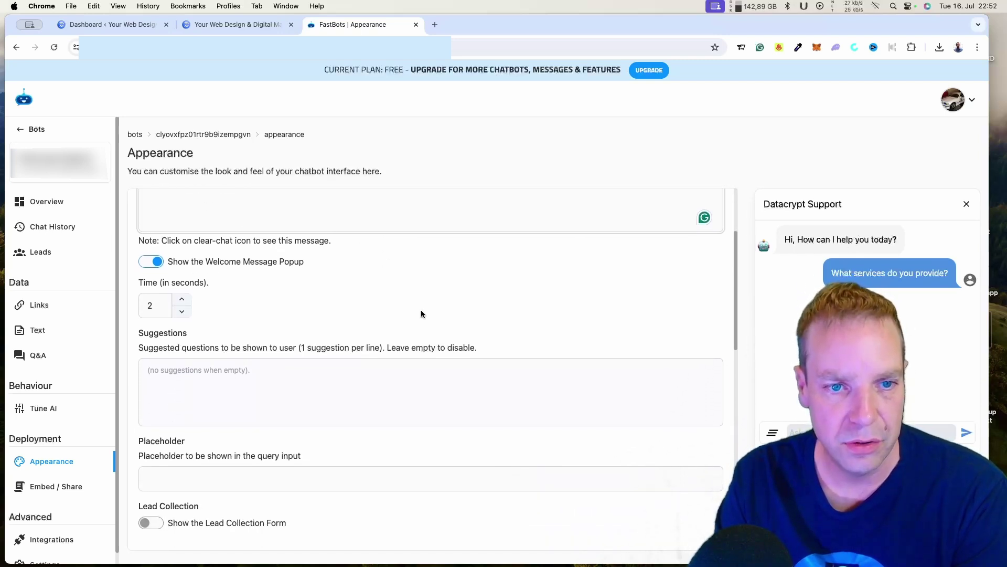
{"action": "scroll", "coordinate": [422, 311], "scroll_direction": "down", "scroll_amount": 1}
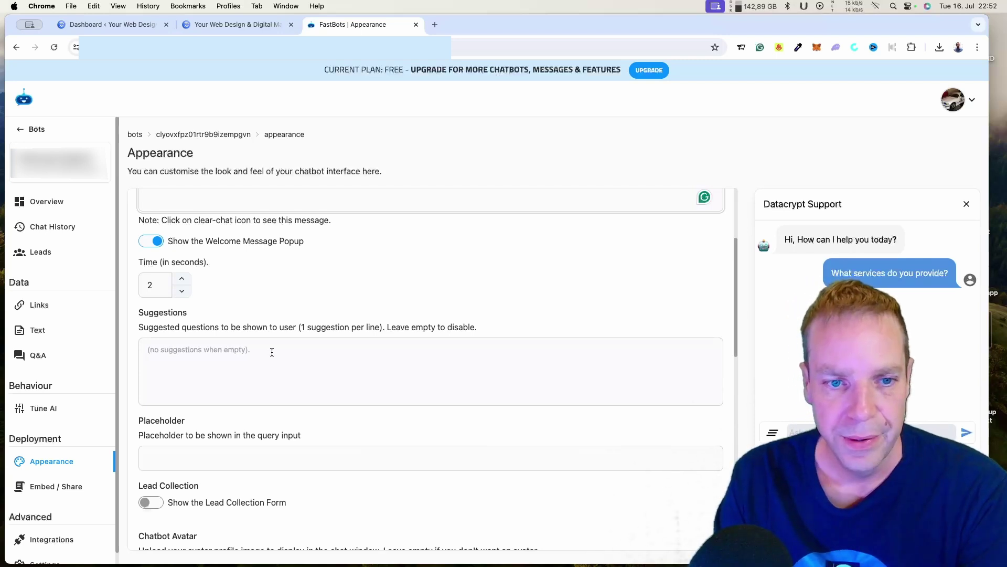
{"action": "scroll", "coordinate": [271, 352], "scroll_direction": "down", "scroll_amount": 5}
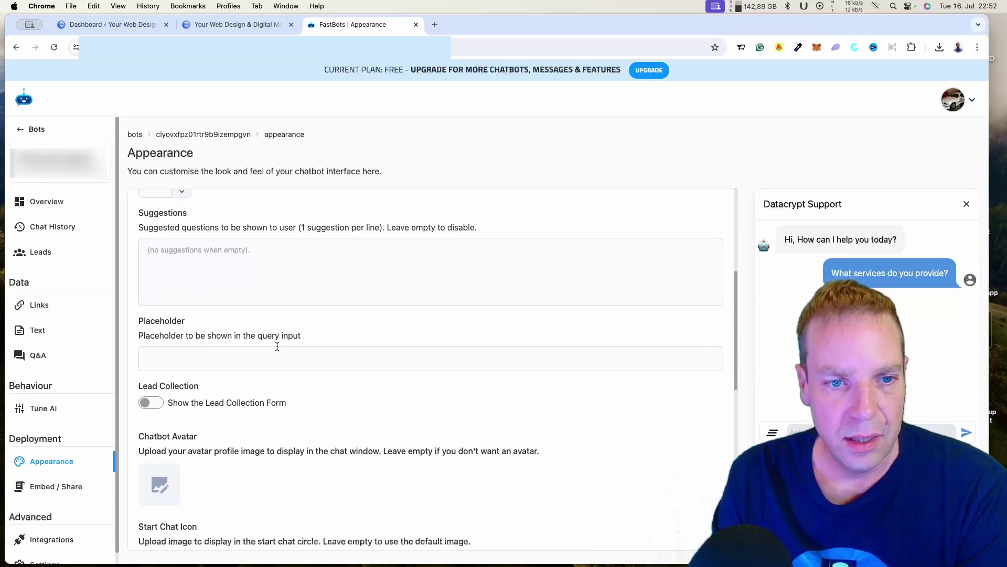
- Upload Datacrypt-Logo-Black-Small.png from the Desktop as the chatbot avatar
{"action": "scroll", "coordinate": [277, 347], "scroll_direction": "down", "scroll_amount": 5}
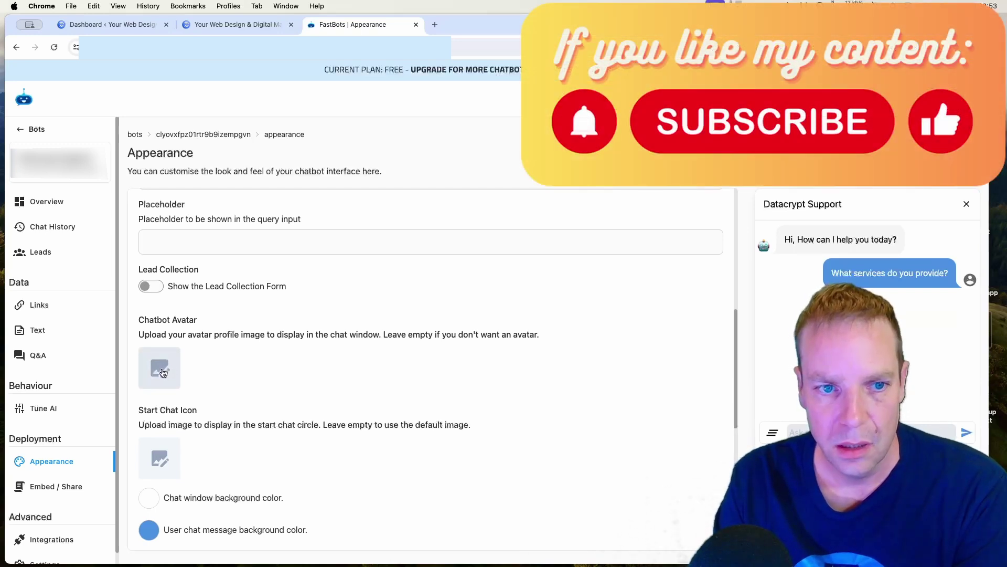
{"action": "left_click", "coordinate": [162, 372]}
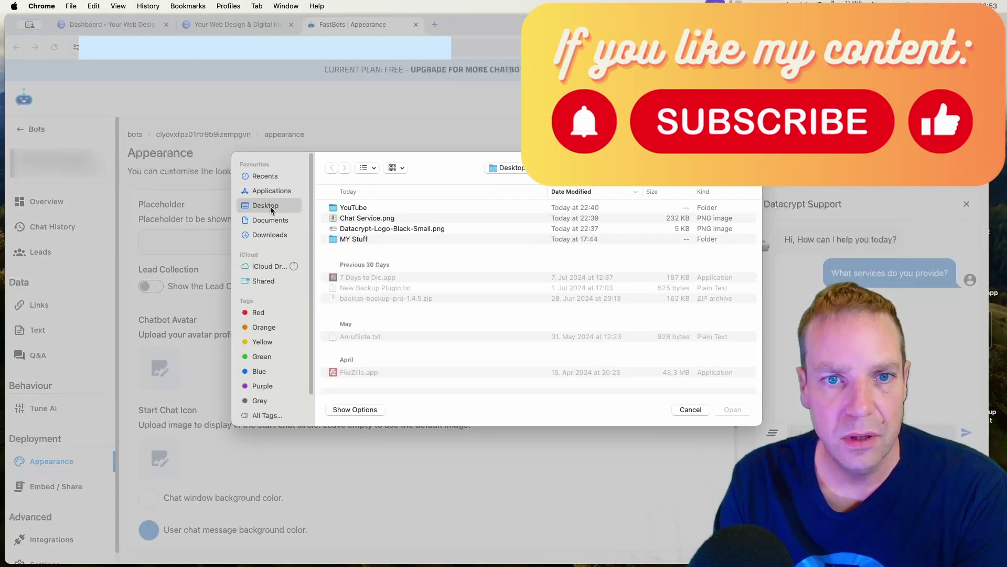
{"action": "left_click", "coordinate": [351, 219]}
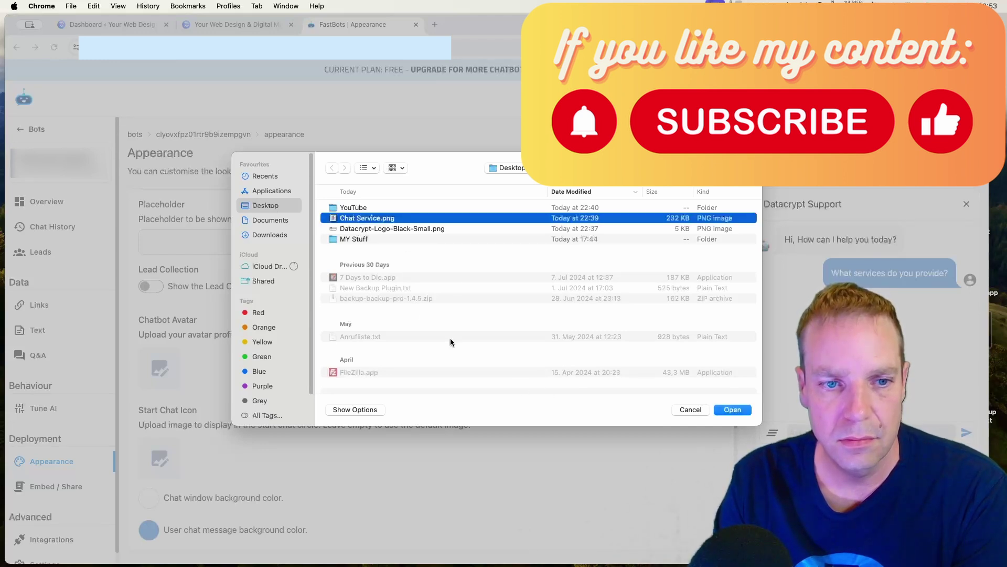
{"action": "left_click", "coordinate": [364, 233]}
{"action": "left_click", "coordinate": [733, 410]}
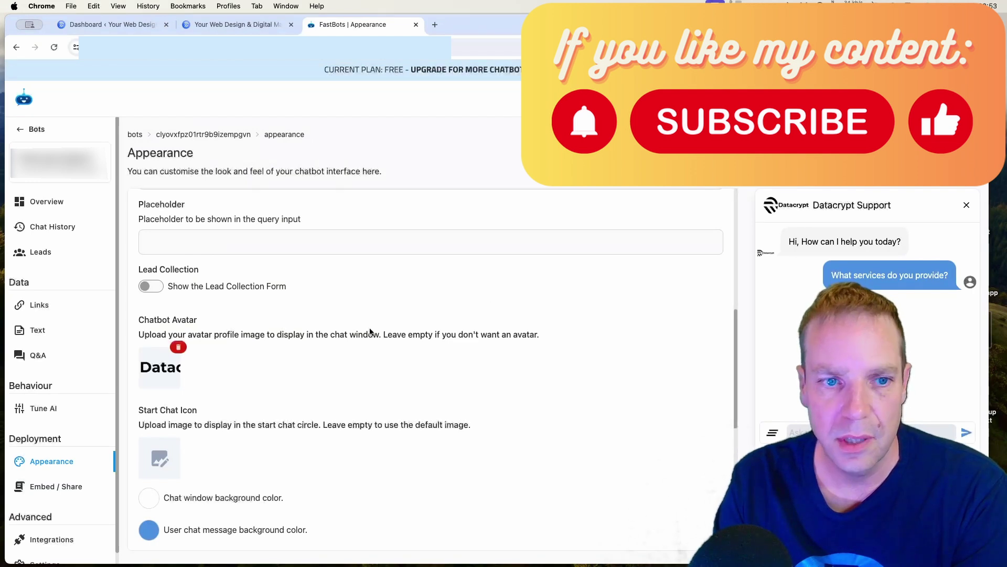
- Try Chat Service.png as the start chat icon and remove both the avatar and icon images
{"action": "left_click", "coordinate": [162, 460]}
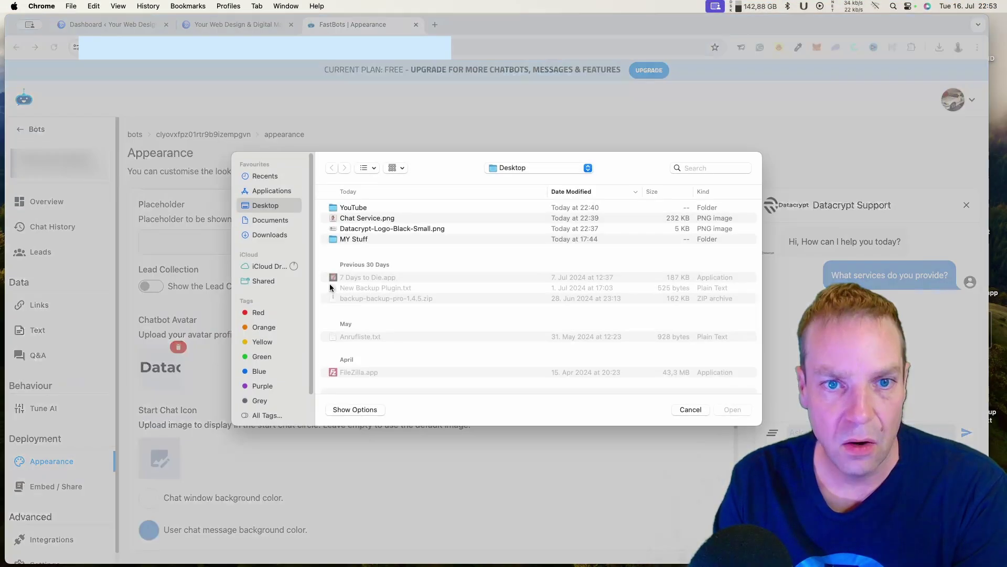
{"action": "left_click", "coordinate": [370, 219]}
{"action": "left_click", "coordinate": [733, 409]}
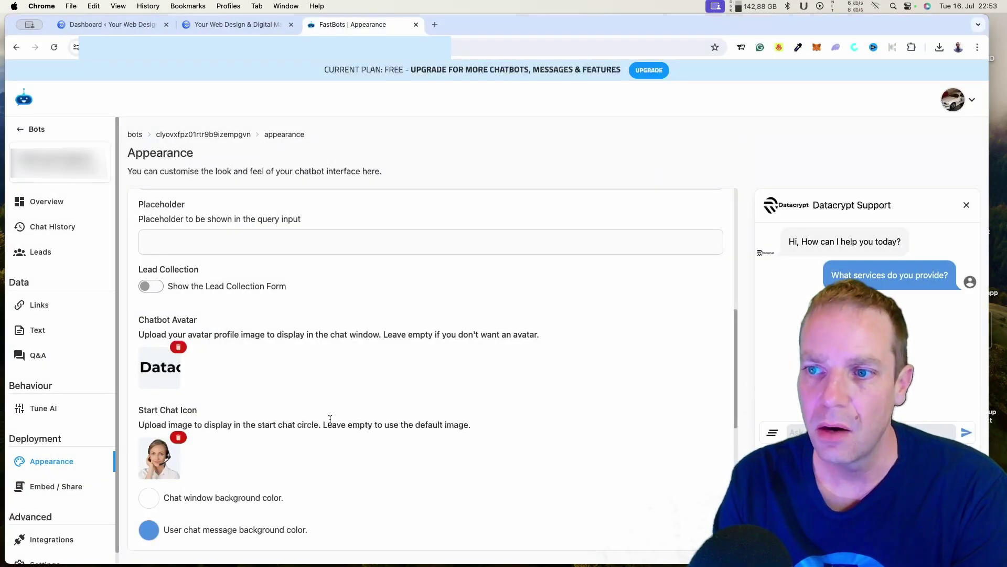
{"action": "scroll", "coordinate": [330, 419], "scroll_direction": "down", "scroll_amount": 1}
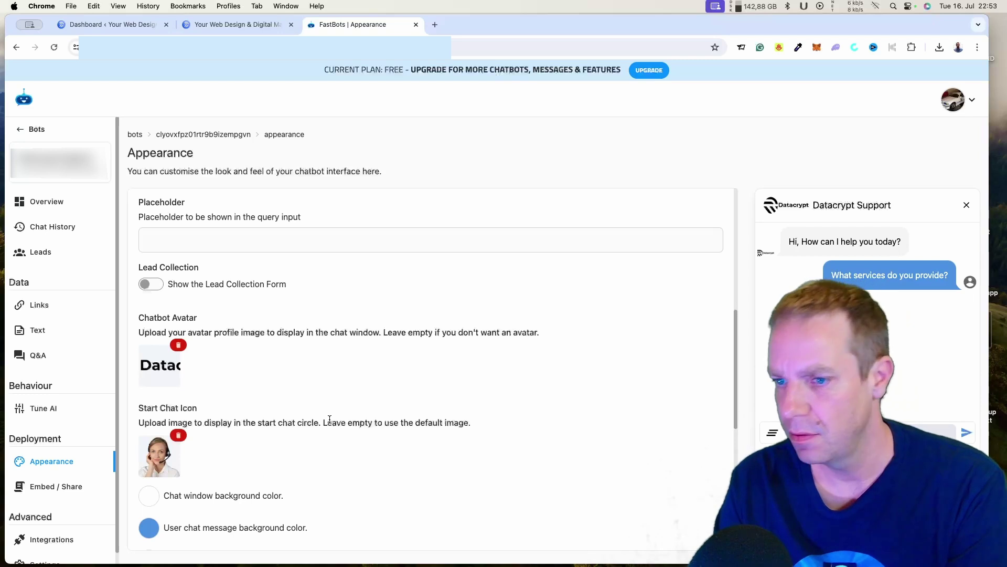
{"action": "scroll", "coordinate": [325, 421], "scroll_direction": "down", "scroll_amount": 1}
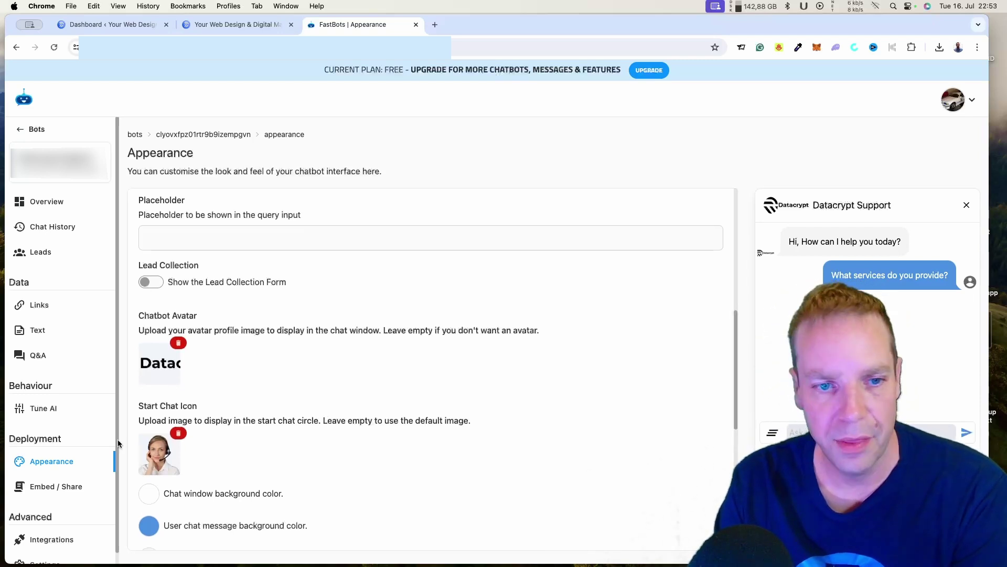
{"action": "left_click", "coordinate": [179, 433]}
{"action": "left_click", "coordinate": [178, 343]}
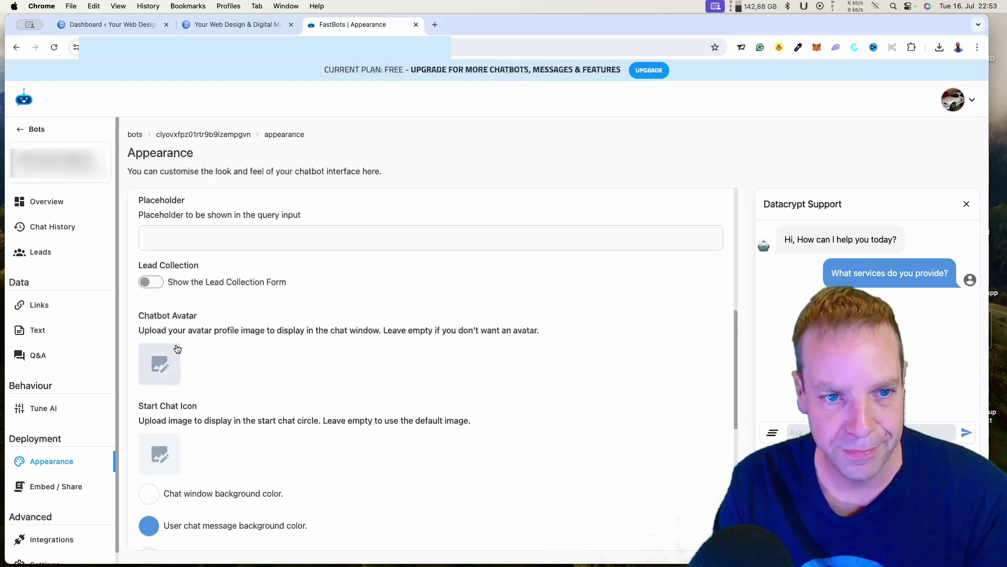
- Upload Chat Service.png as the chatbot avatar and Datacrypt-Logo-Black-Small.png as the start chat icon
{"action": "left_click", "coordinate": [163, 366]}
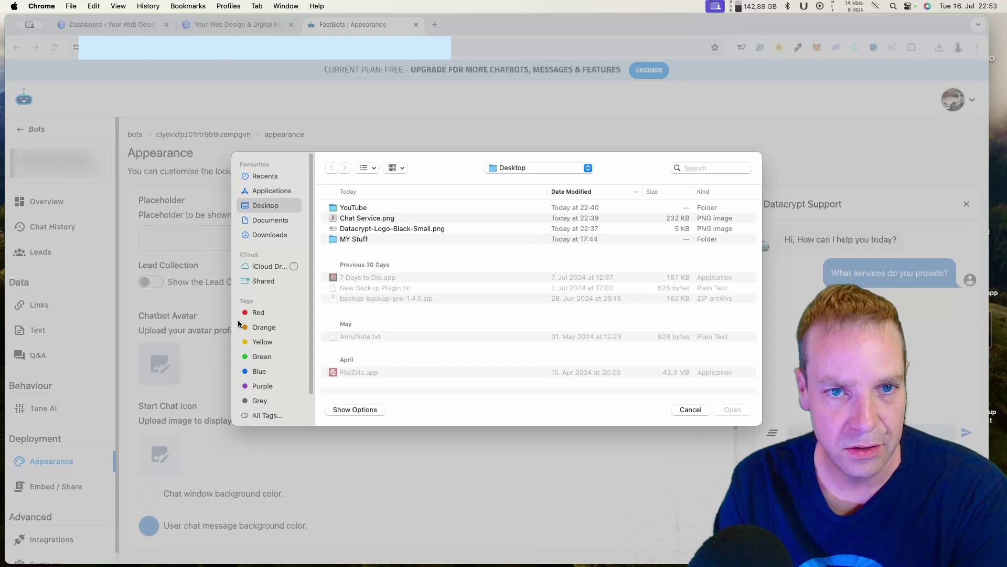
{"action": "left_click", "coordinate": [354, 217]}
{"action": "left_click", "coordinate": [733, 410]}
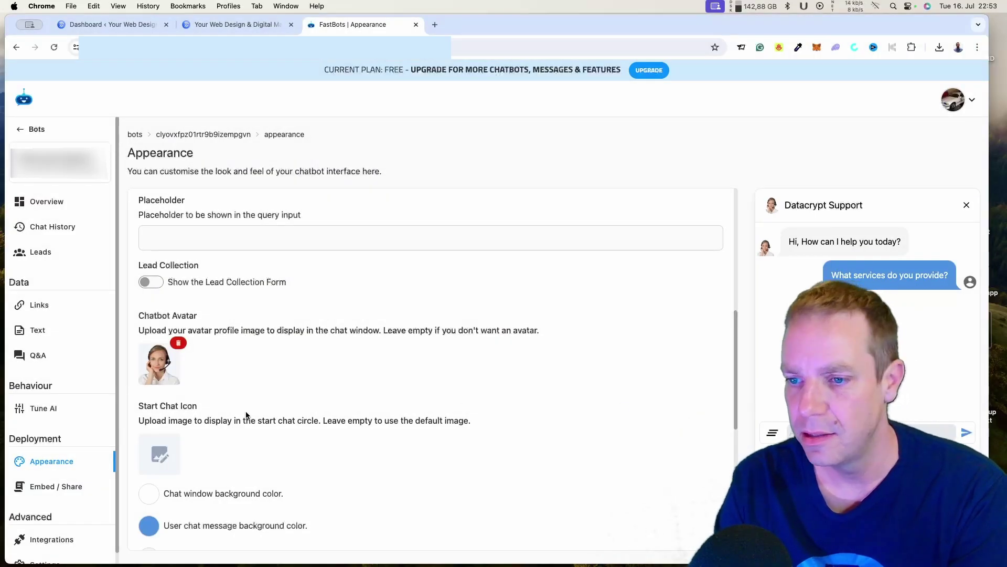
{"action": "left_click", "coordinate": [166, 454]}
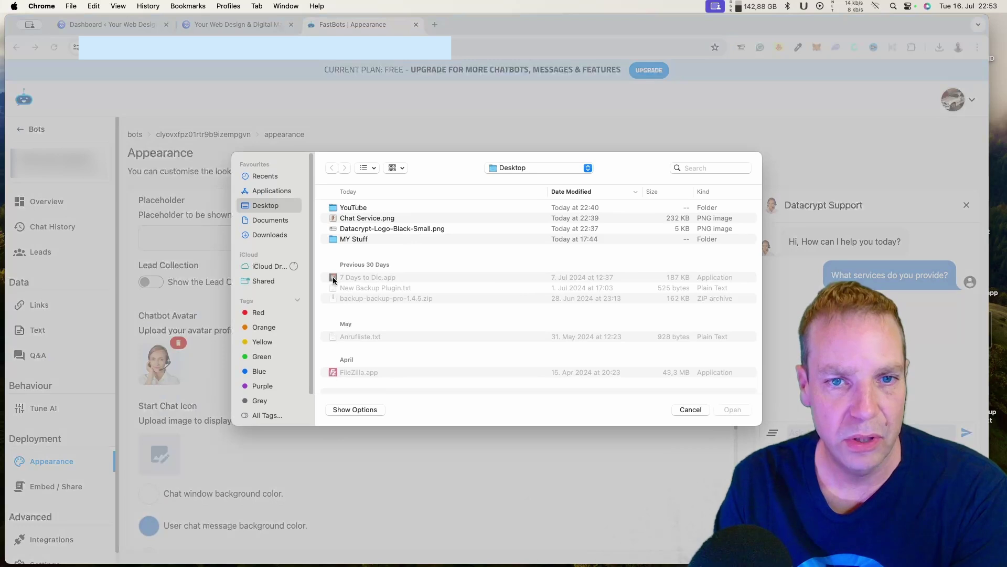
{"action": "left_click", "coordinate": [386, 229]}
{"action": "left_click", "coordinate": [746, 411]}
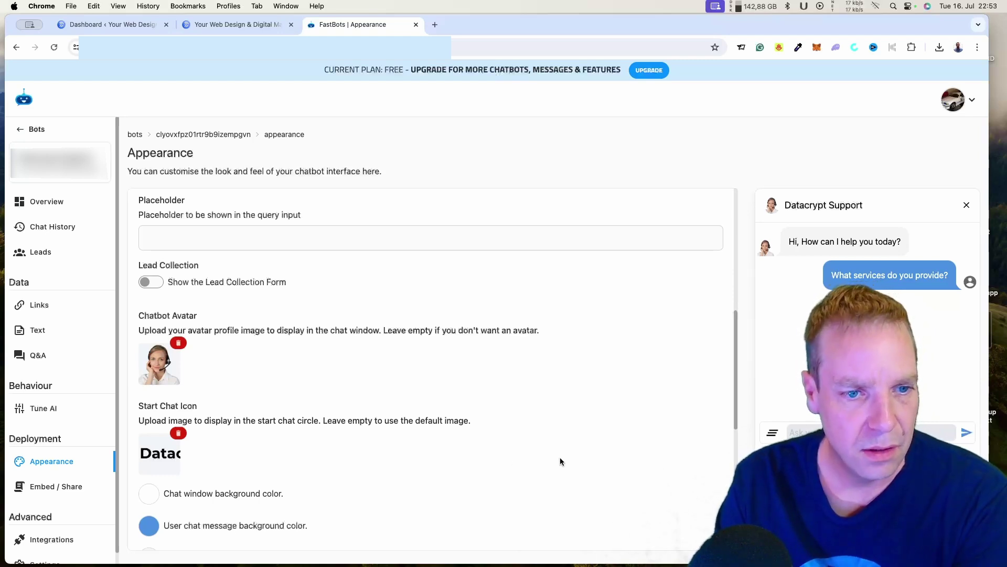
- Set the sound played when the widget appears to Sound 1 and save the appearance settings
{"action": "scroll", "coordinate": [502, 450], "scroll_direction": "down", "scroll_amount": 3}
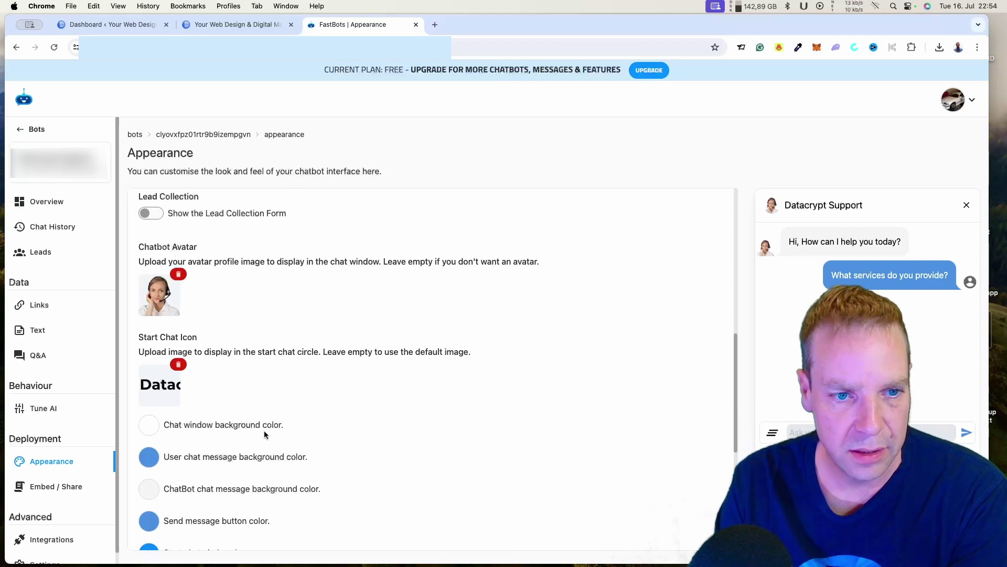
{"action": "scroll", "coordinate": [264, 430], "scroll_direction": "down", "scroll_amount": 1}
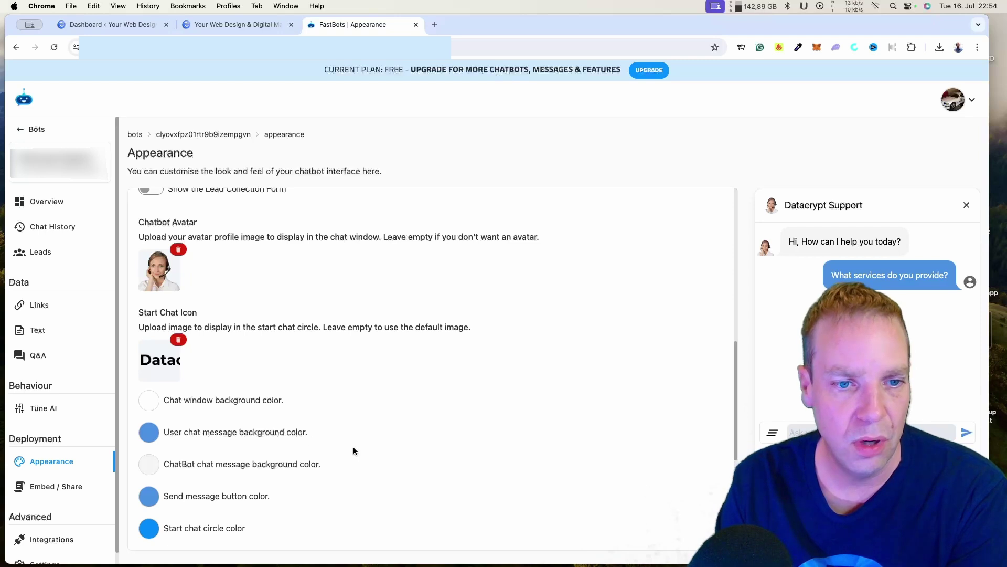
{"action": "scroll", "coordinate": [353, 451], "scroll_direction": "down", "scroll_amount": 5}
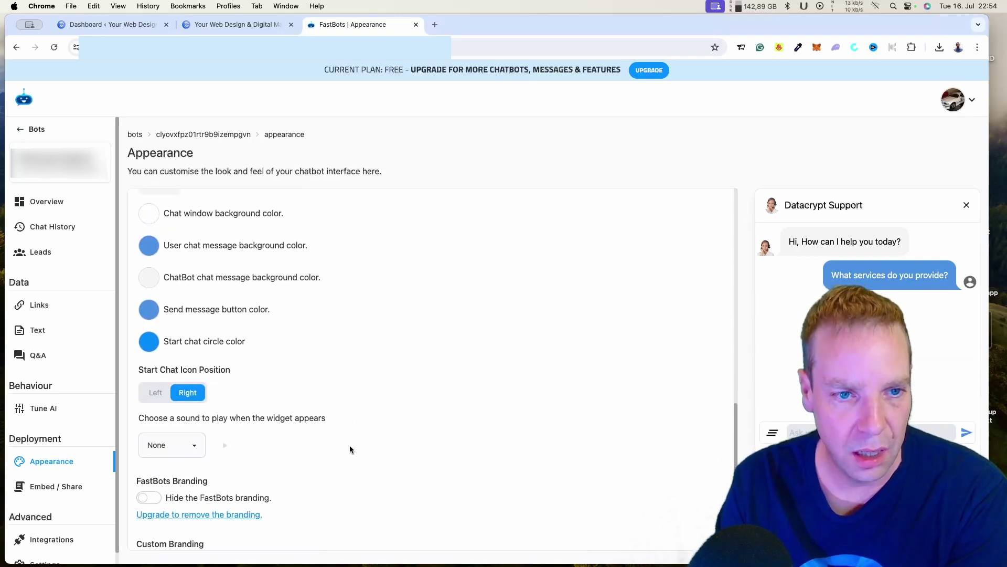
{"action": "scroll", "coordinate": [350, 445], "scroll_direction": "down", "scroll_amount": 1}
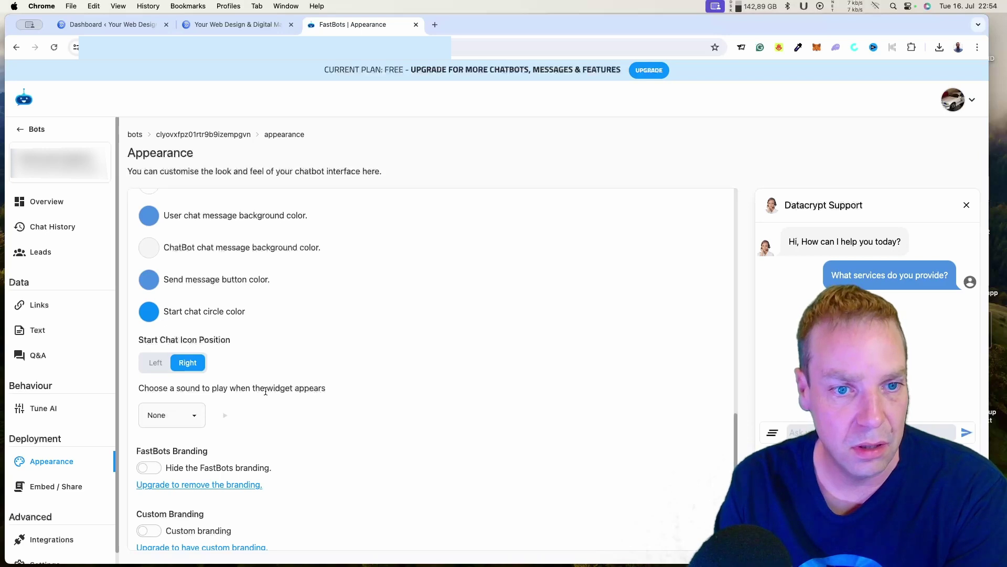
{"action": "left_click", "coordinate": [197, 419]}
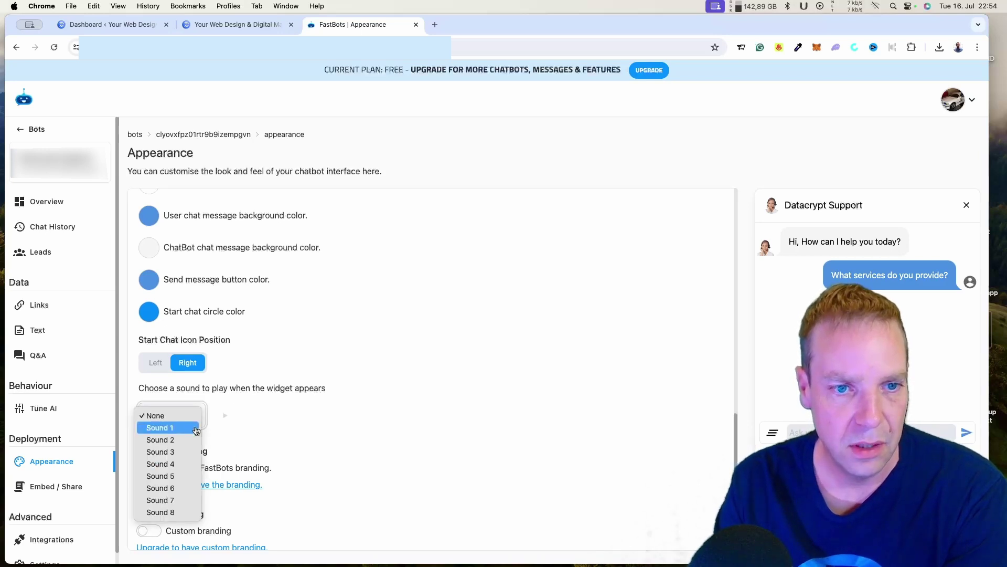
{"action": "left_click", "coordinate": [196, 428]}
{"action": "scroll", "coordinate": [335, 427], "scroll_direction": "down", "scroll_amount": 1}
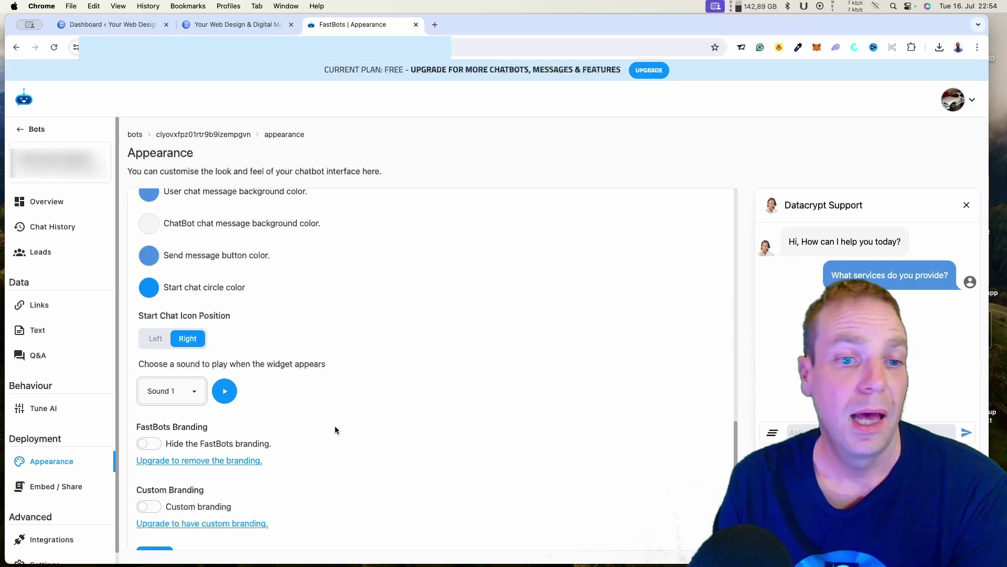
{"action": "scroll", "coordinate": [335, 429], "scroll_direction": "down", "scroll_amount": 1}
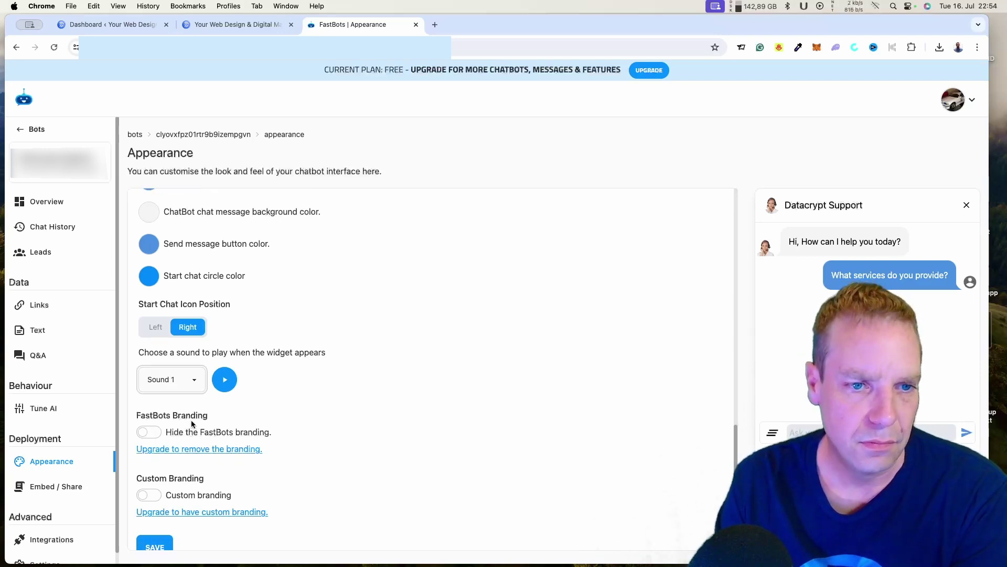
{"action": "scroll", "coordinate": [236, 430], "scroll_direction": "down", "scroll_amount": 1}
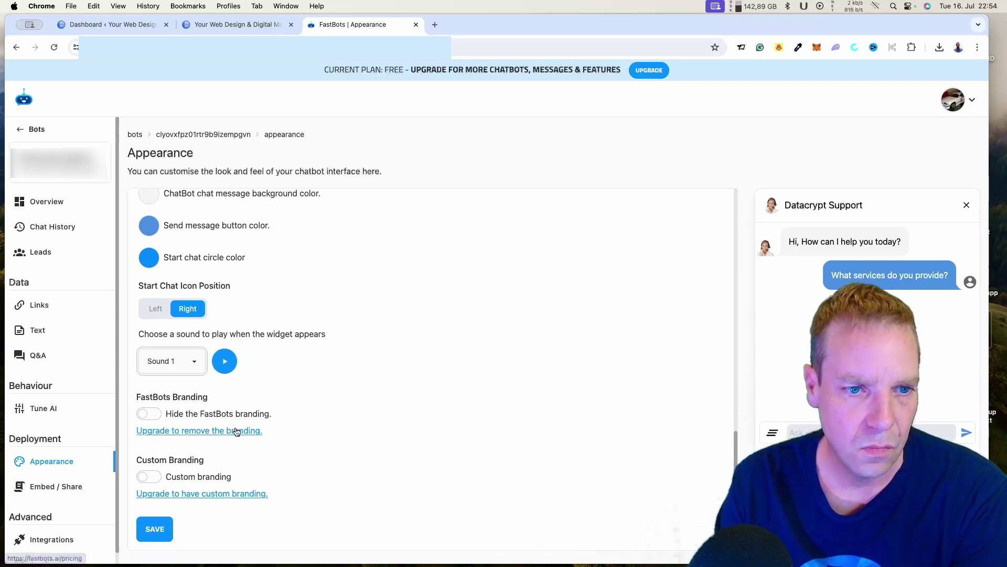
{"action": "left_click", "coordinate": [156, 530]}
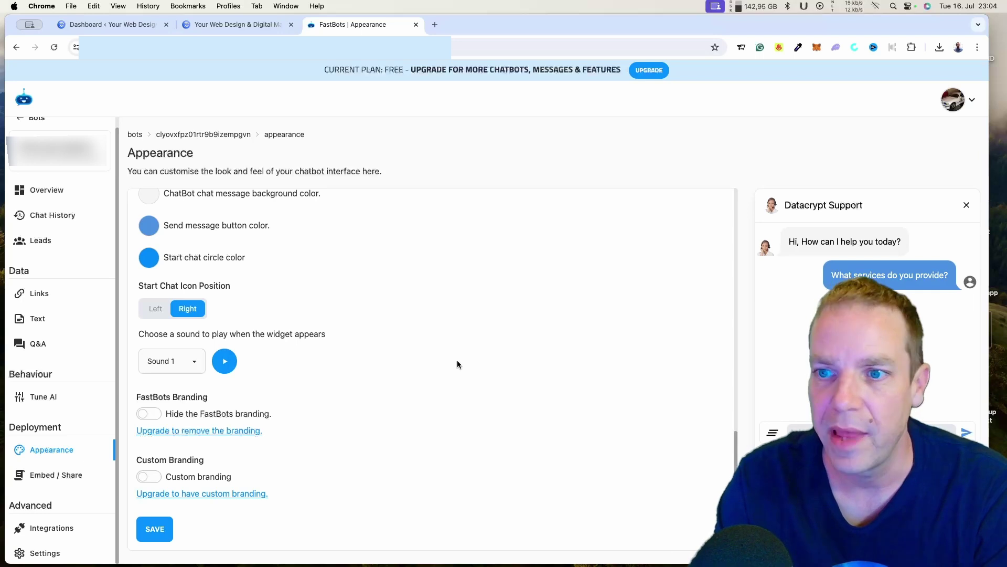
- Ask the chatbot "What kind of services do you offer?" on its overview page and read through the answer
{"action": "scroll", "coordinate": [457, 360], "scroll_direction": "up", "scroll_amount": 15}
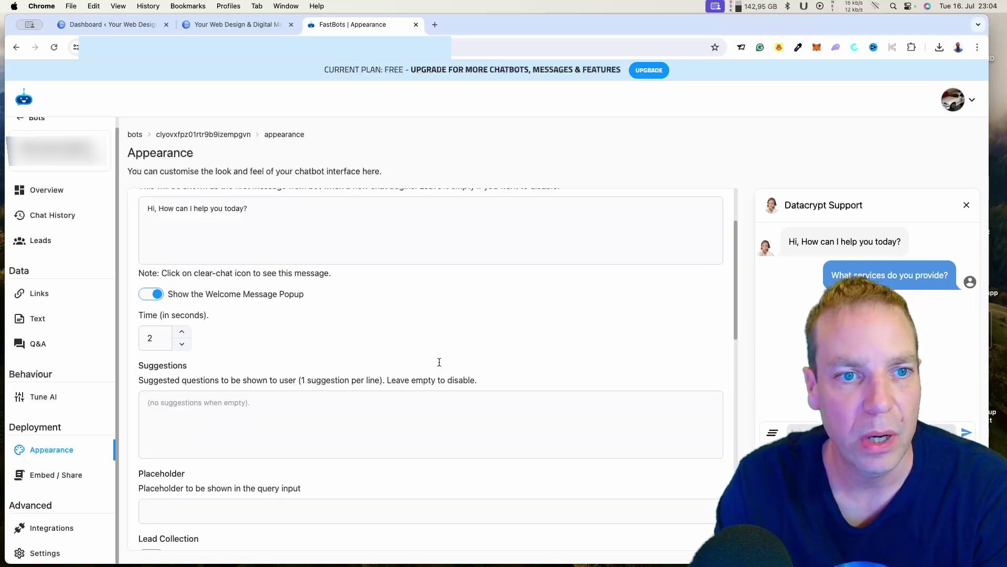
{"action": "scroll", "coordinate": [439, 362], "scroll_direction": "up", "scroll_amount": 4}
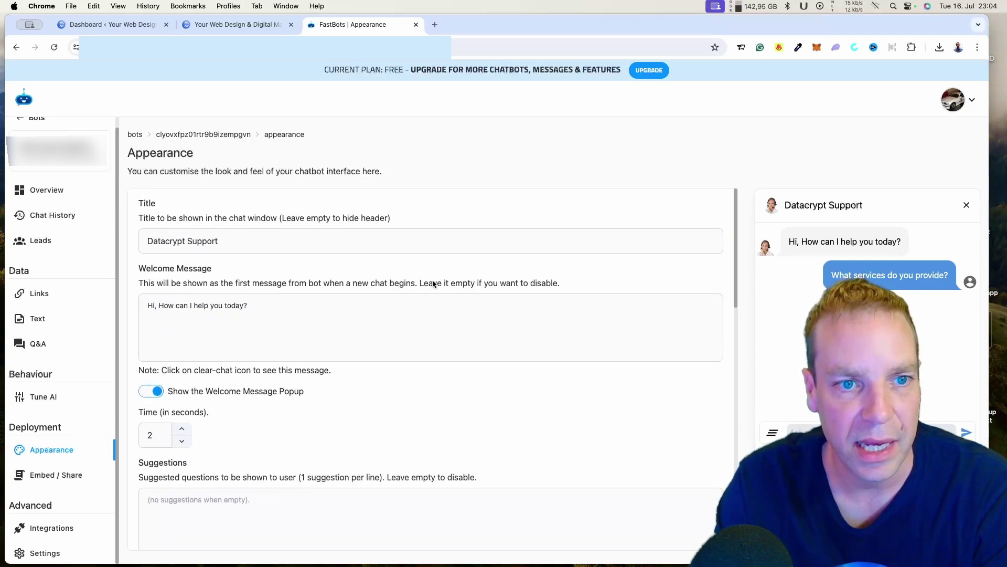
{"action": "left_click", "coordinate": [52, 194]}
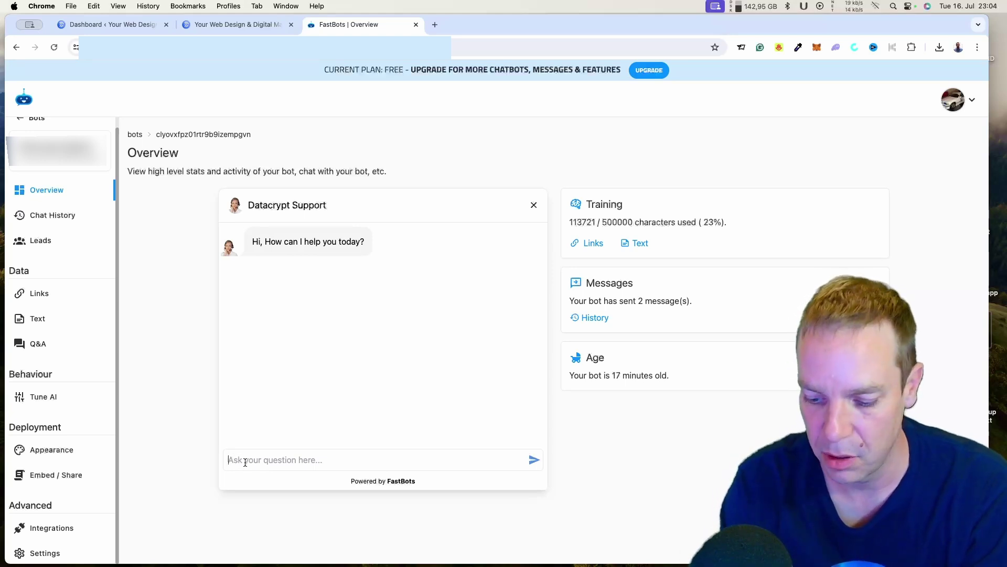
{"action": "type", "text": "Wha"}
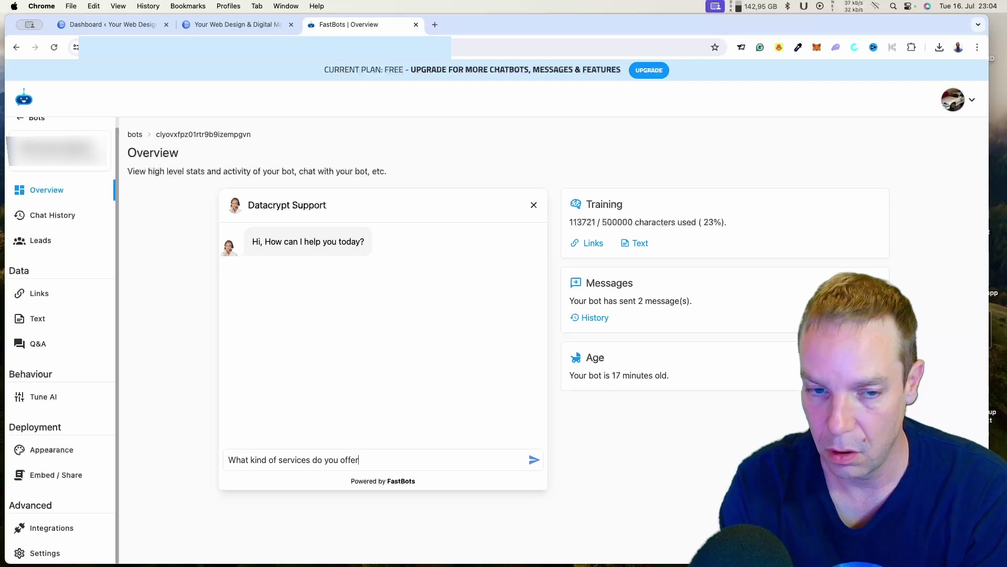
{"action": "key", "text": "Return"}
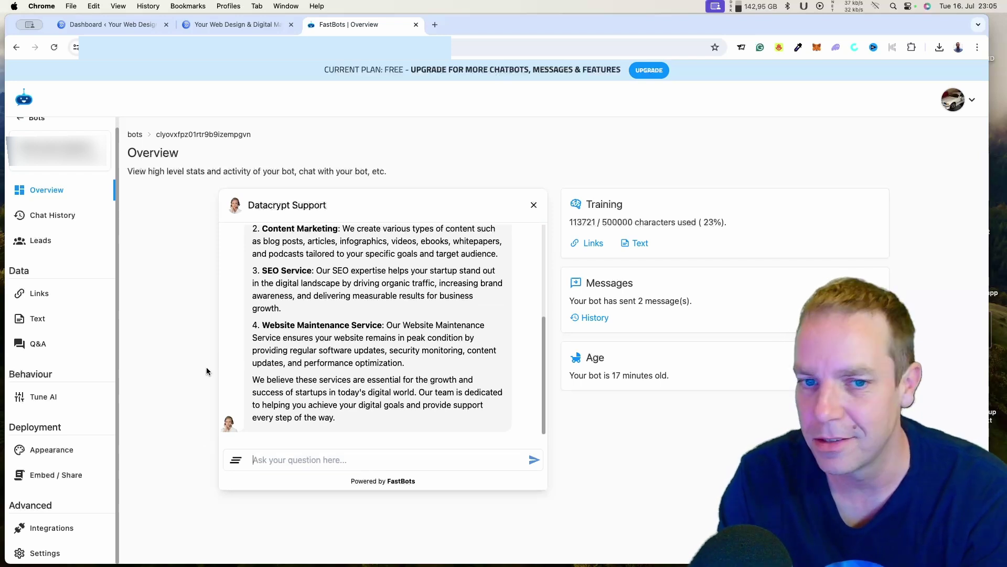
{"action": "scroll", "coordinate": [235, 370], "scroll_direction": "up", "scroll_amount": 5}
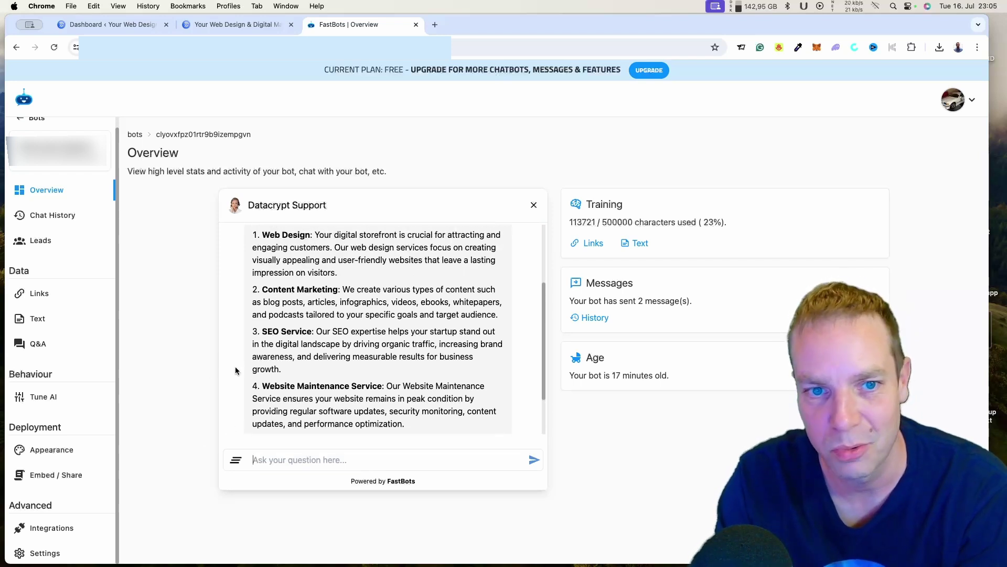
{"action": "scroll", "coordinate": [235, 370], "scroll_direction": "up", "scroll_amount": 2}
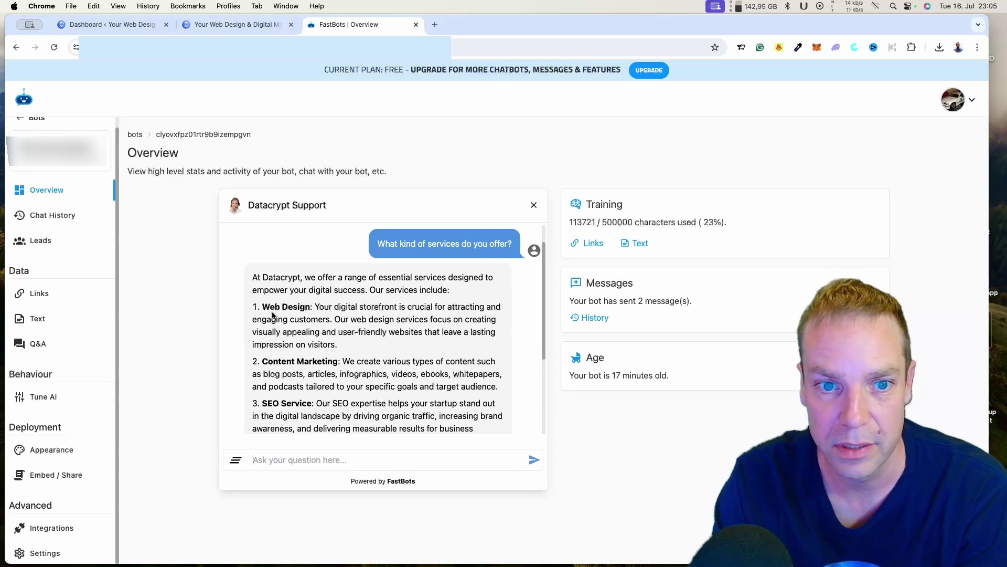
{"action": "scroll", "coordinate": [374, 304], "scroll_direction": "down", "scroll_amount": 5}
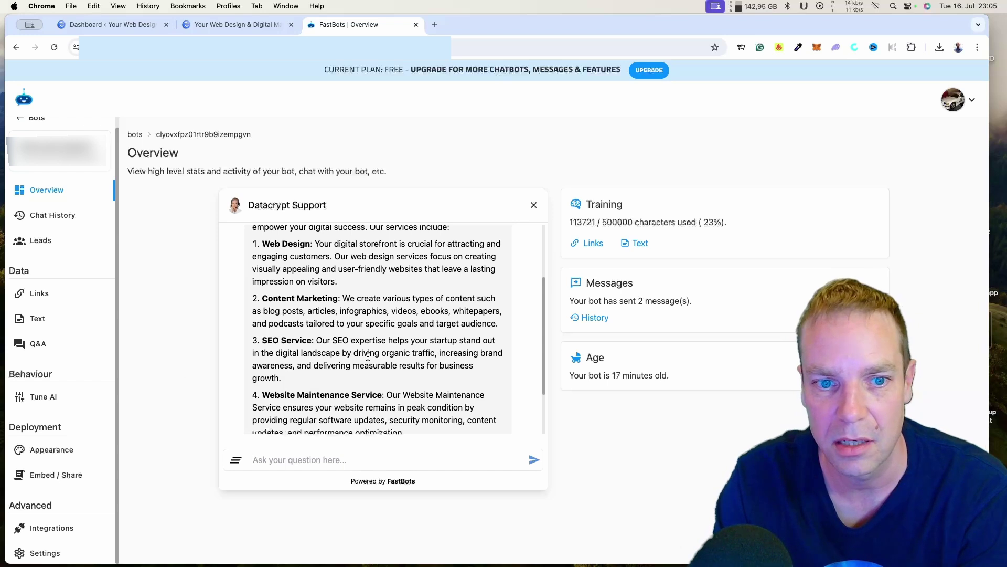
{"action": "scroll", "coordinate": [369, 358], "scroll_direction": "down", "scroll_amount": 2}
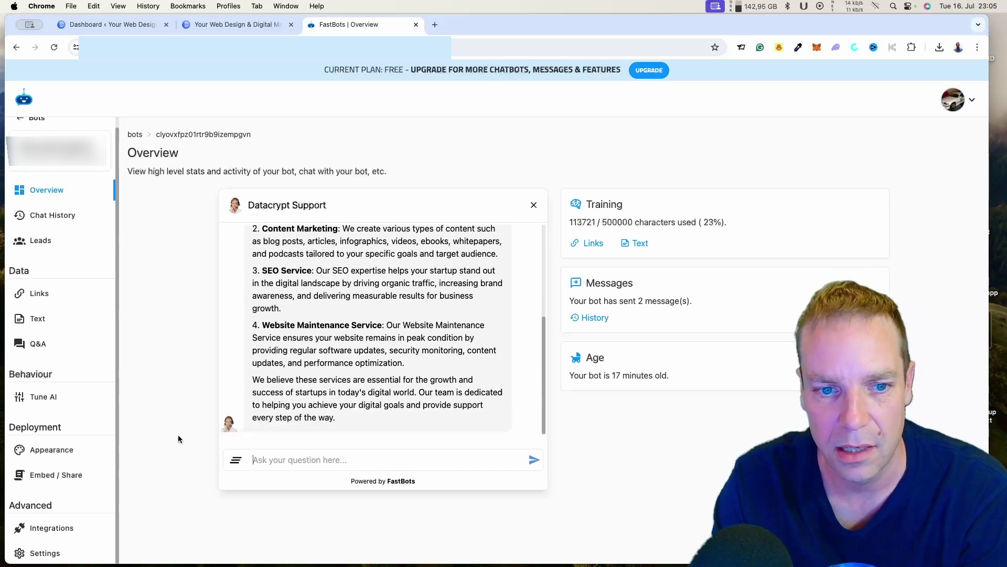
- Look at the chatbot's leads page and its chat history
{"action": "key", "text": "super+Tab"}
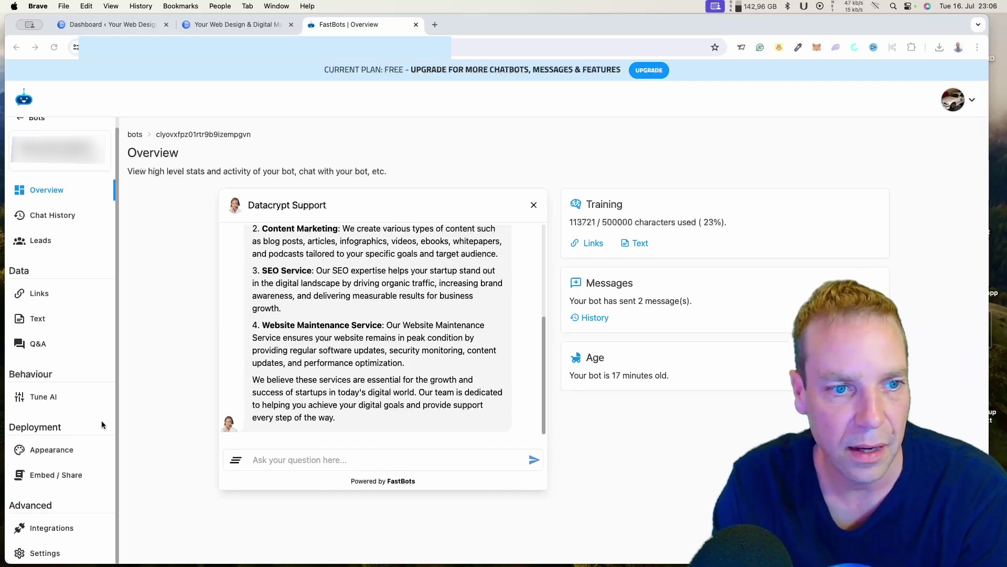
{"action": "left_click", "coordinate": [42, 242]}
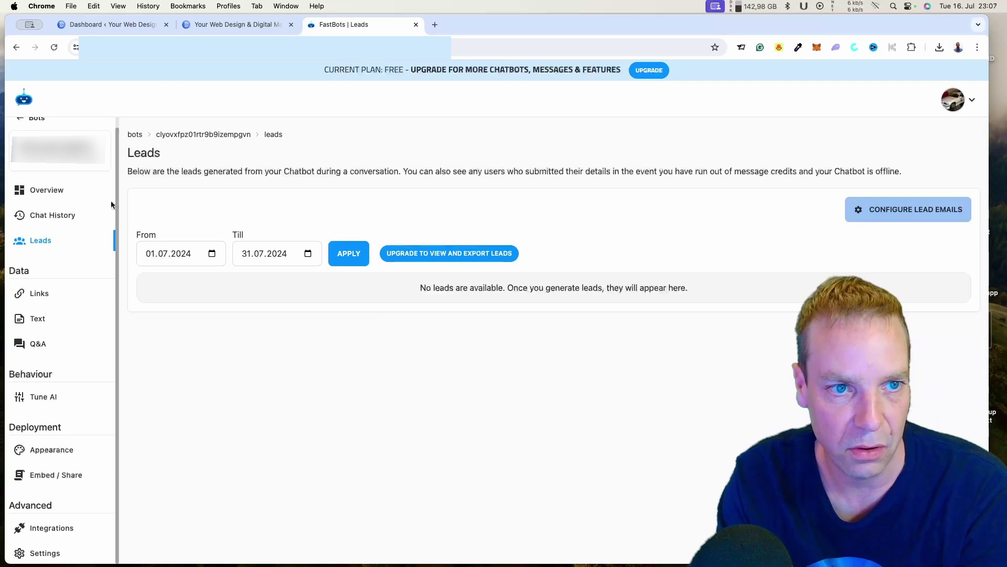
{"action": "left_click", "coordinate": [73, 216]}
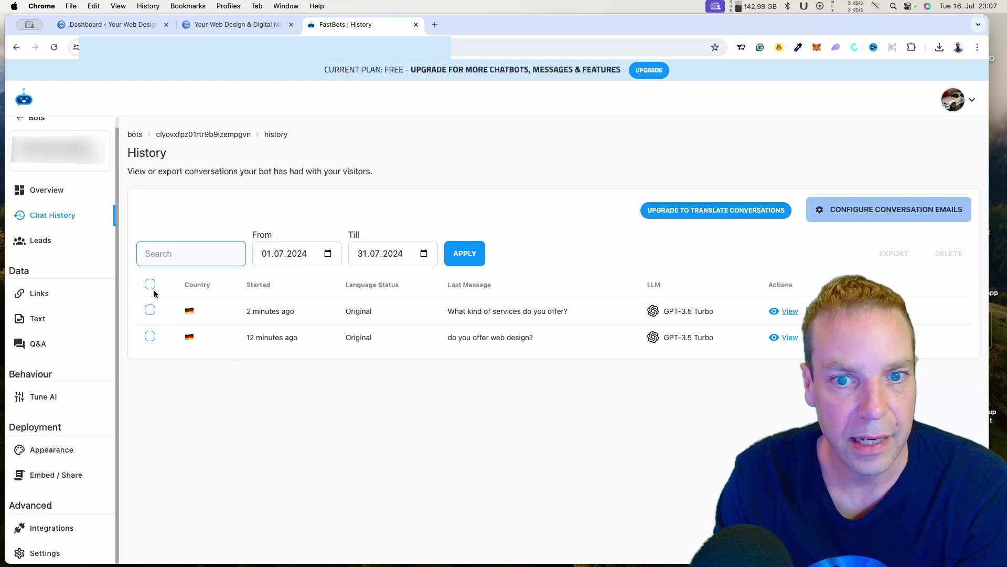
{"action": "left_click", "coordinate": [44, 242]}
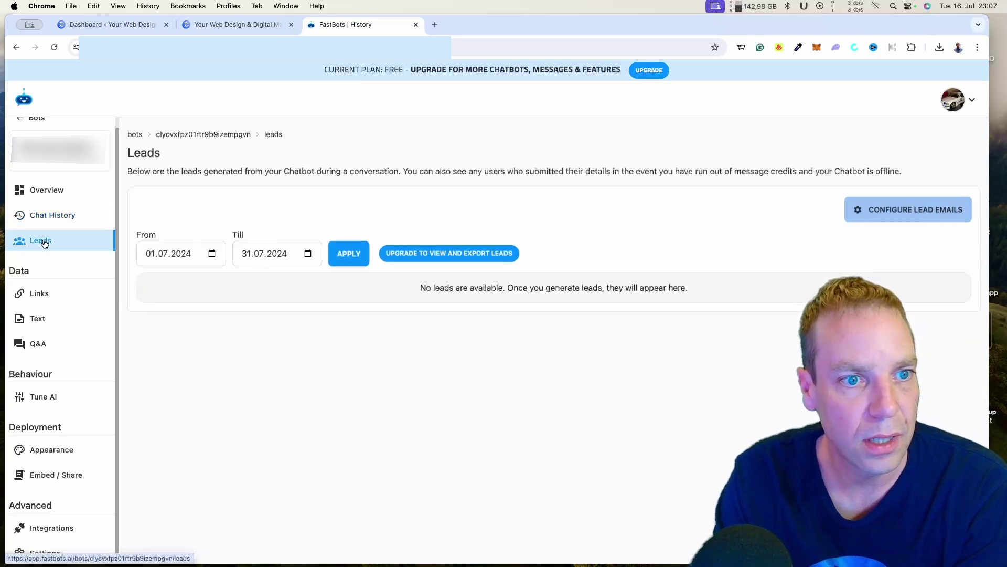
- Set the chatbot's AI creativity to 0.26 and rewrite its instruction prompt as a friendly, professional representative of Datacrypt Web Design & SEO company
{"action": "left_click", "coordinate": [57, 400]}
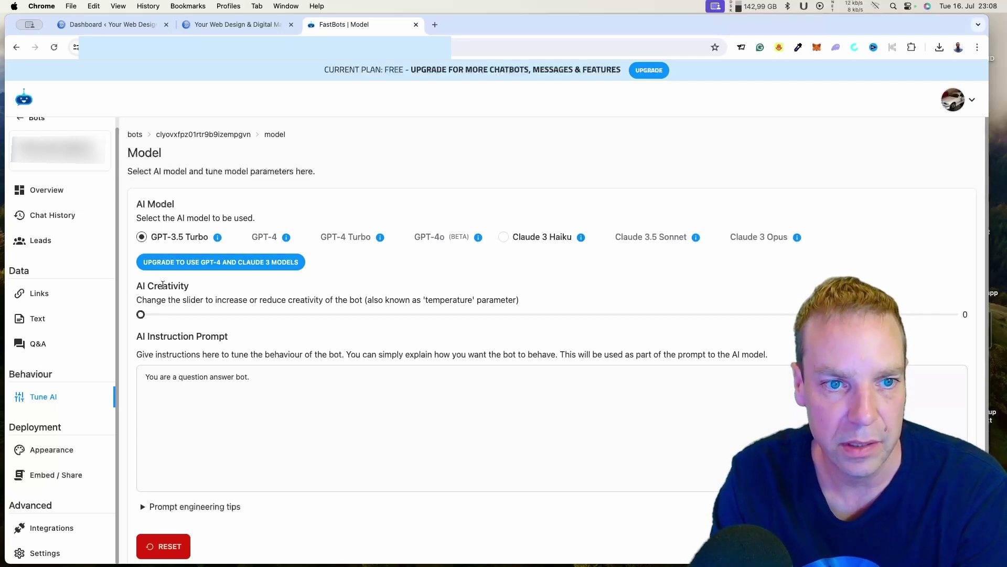
{"action": "left_click_drag", "start_coordinate": [141, 314], "coordinate": [350, 322]}
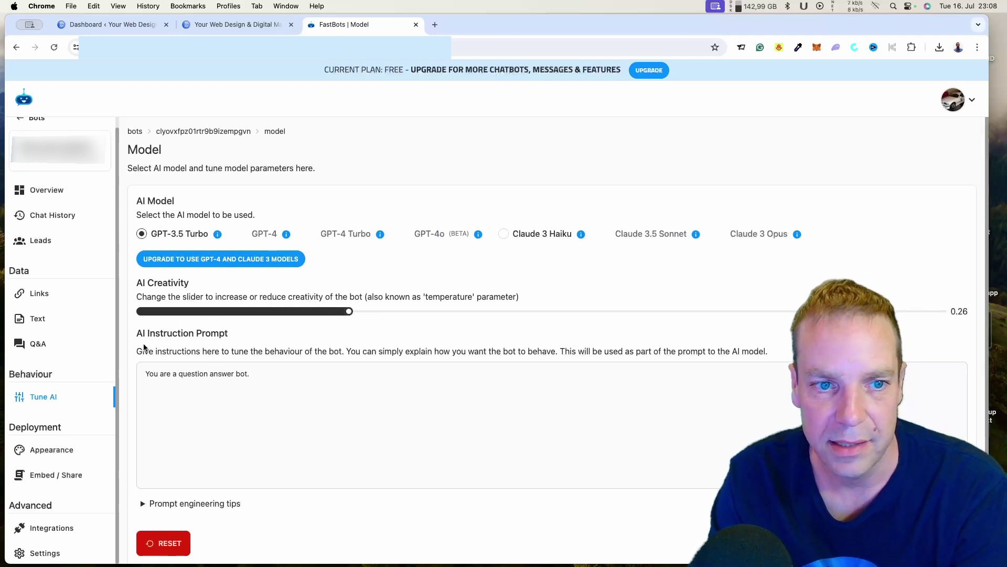
{"action": "scroll", "coordinate": [150, 349], "scroll_direction": "down", "scroll_amount": 1}
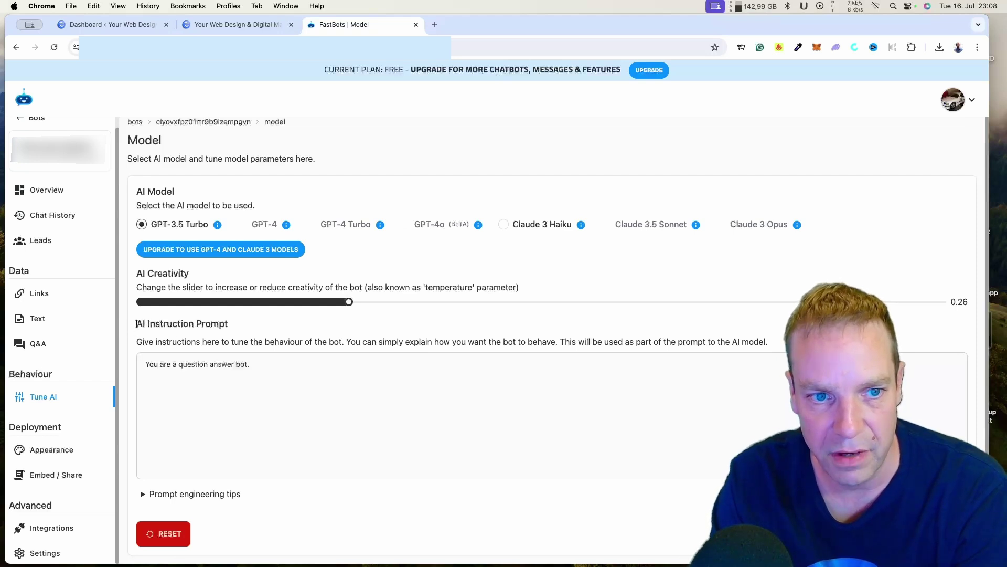
{"action": "left_click_drag", "start_coordinate": [136, 325], "coordinate": [198, 326]}
{"action": "left_click", "coordinate": [175, 328]}
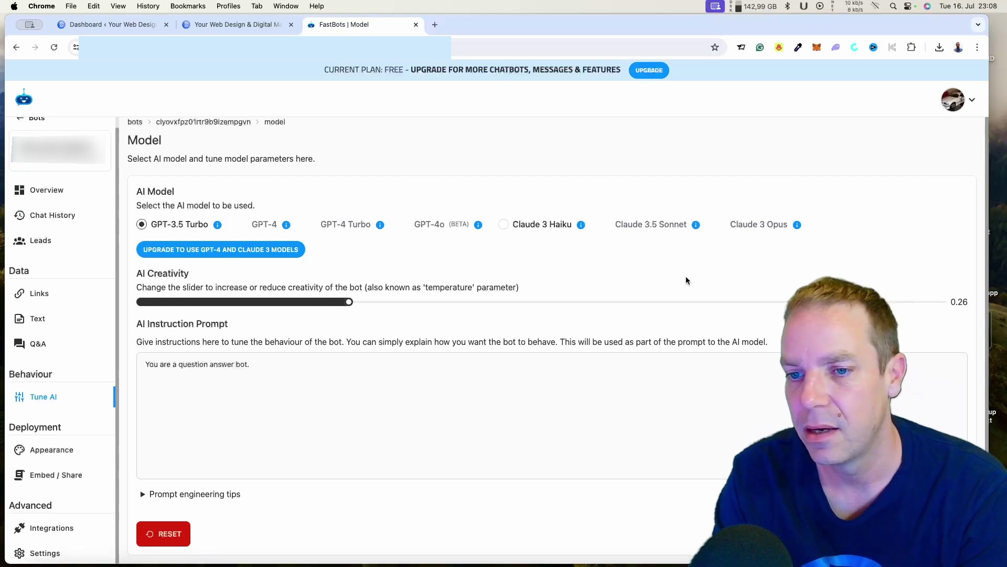
{"action": "left_click", "coordinate": [745, 379]}
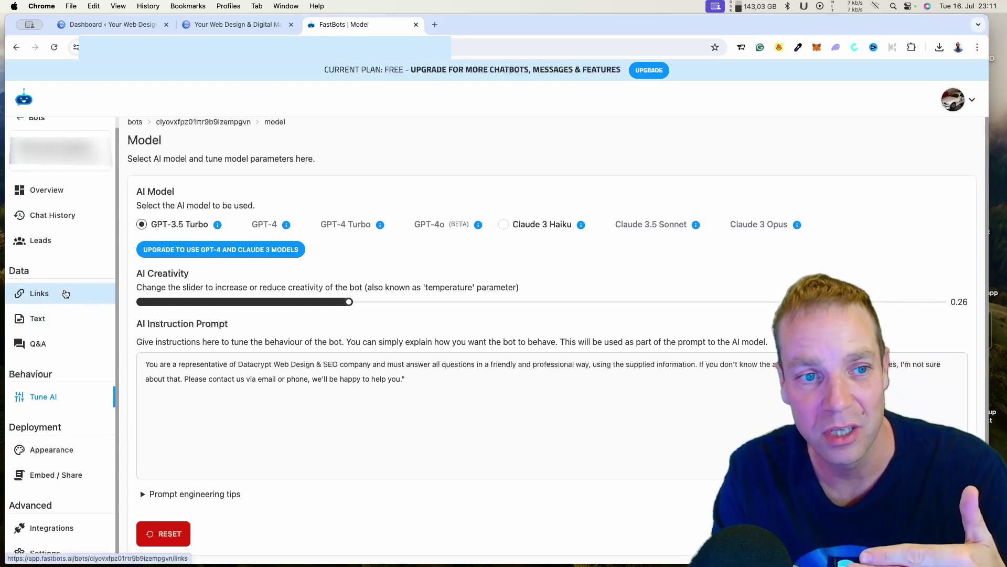
- Look at the chatbot's text training, Q&A and embed/share pages
{"action": "left_click", "coordinate": [56, 321]}
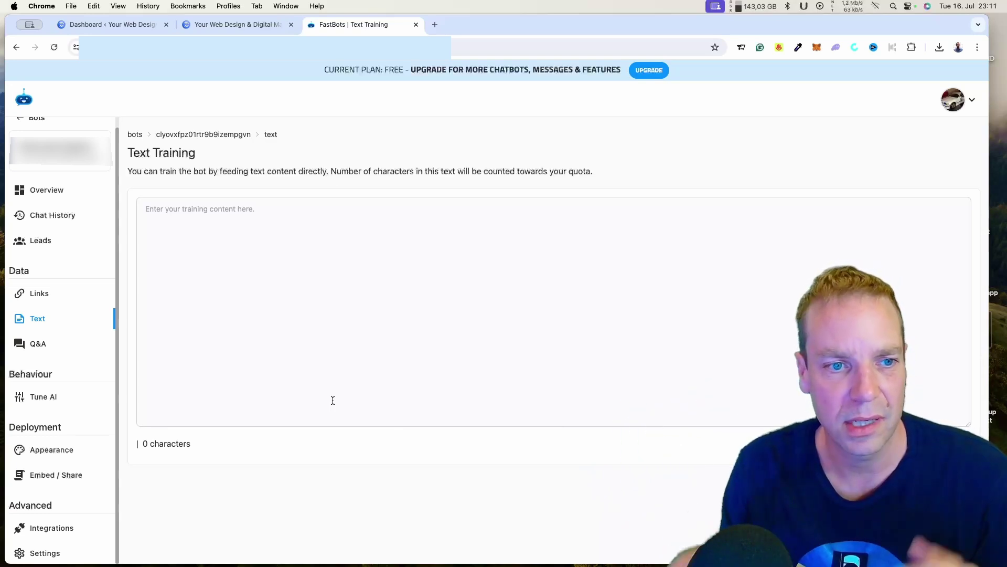
{"action": "left_click", "coordinate": [46, 345]}
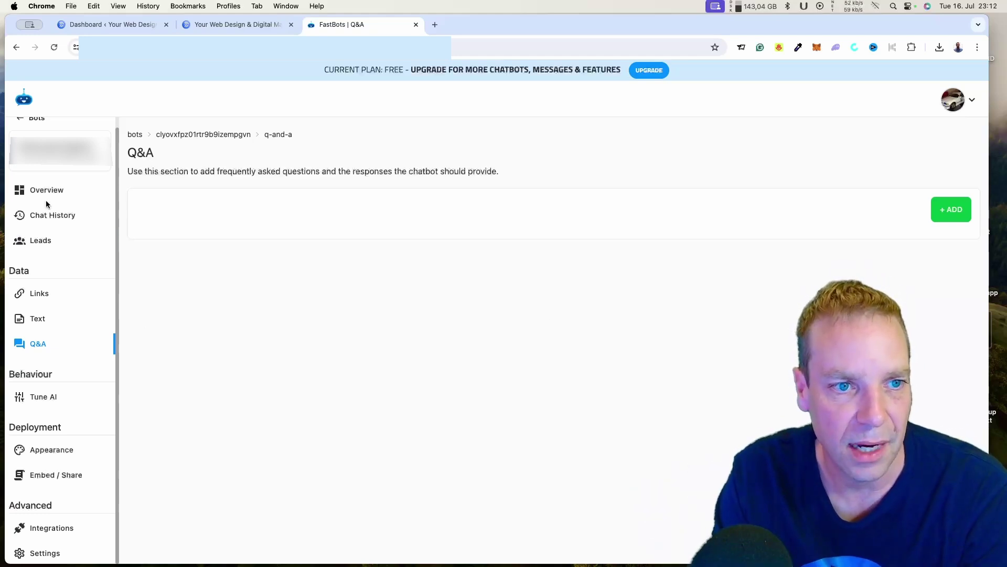
{"action": "left_click", "coordinate": [73, 479]}
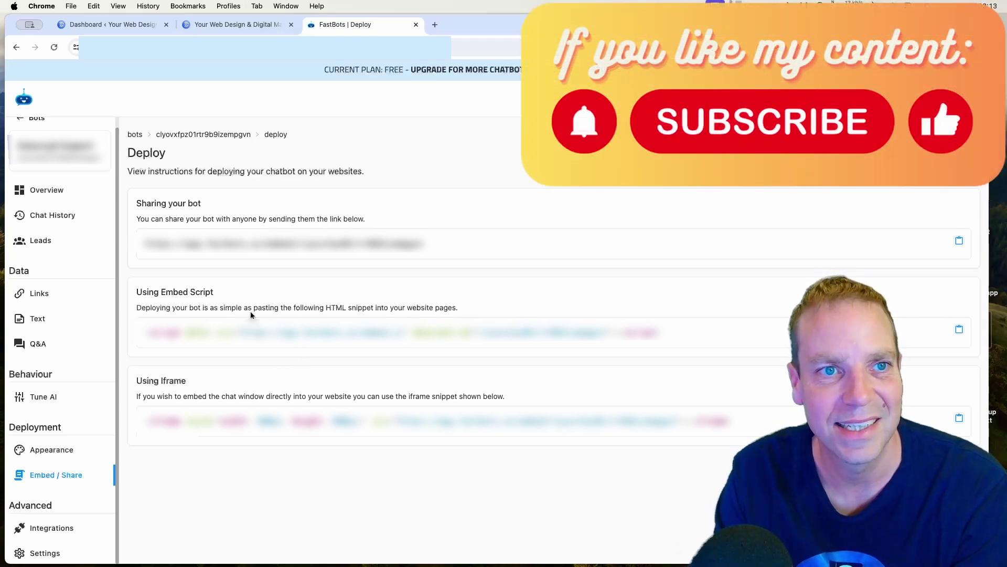
- Switch to the WordPress dashboard, search the plugin directory for "fastbots" and install the FastBots plugin
{"action": "left_click", "coordinate": [142, 25]}
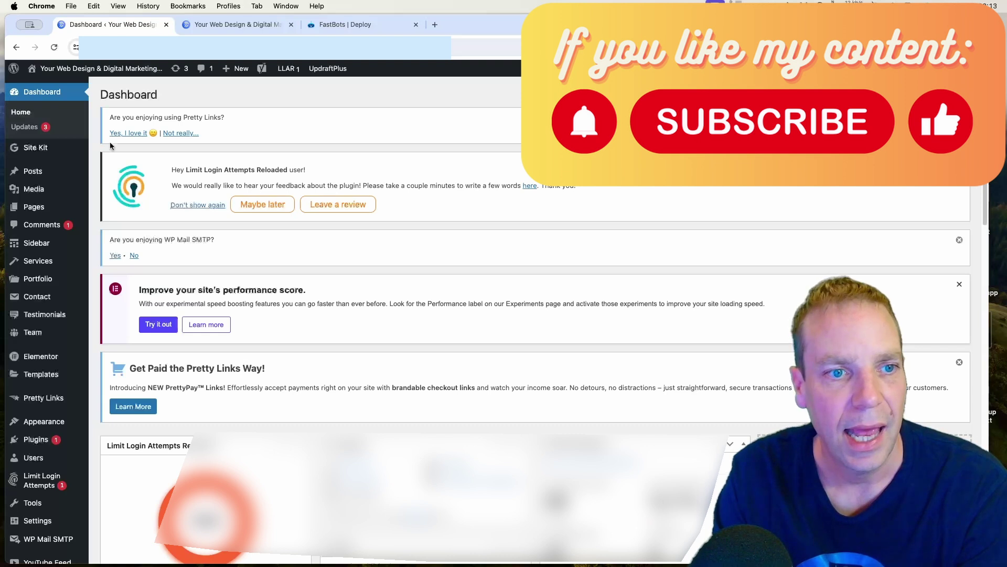
{"action": "mouse_move", "coordinate": [40, 441]}
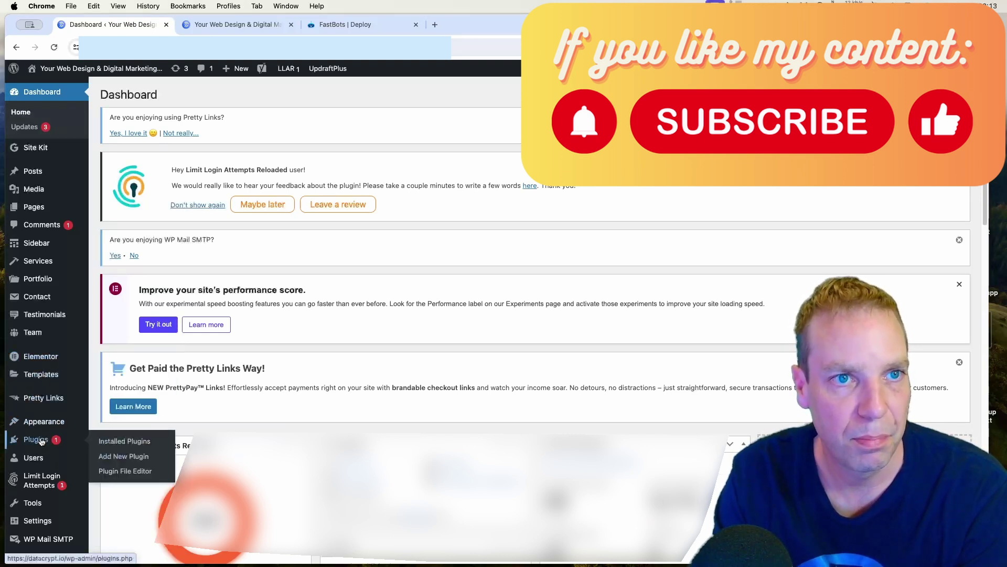
{"action": "left_click", "coordinate": [116, 457]}
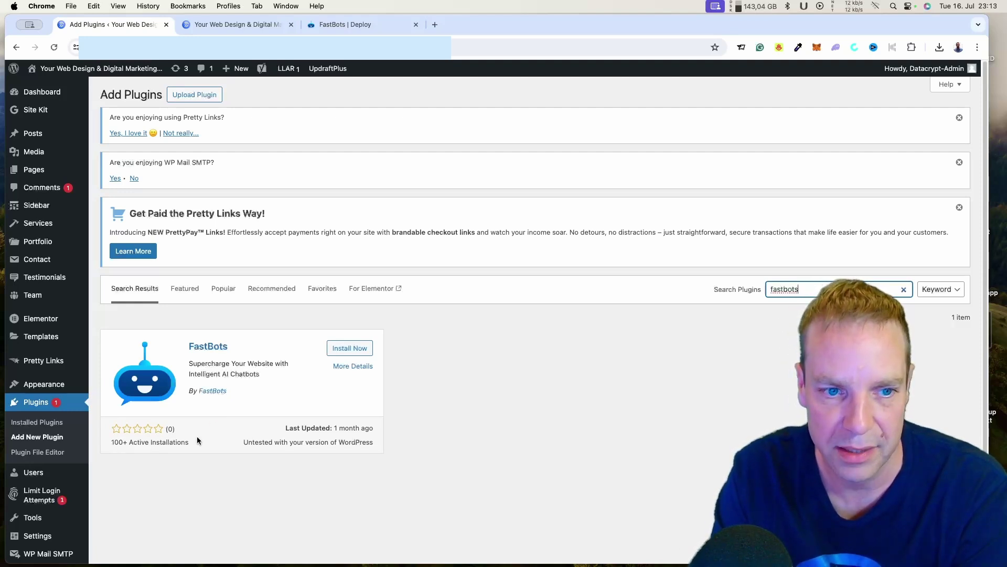
{"action": "left_click", "coordinate": [351, 349]}
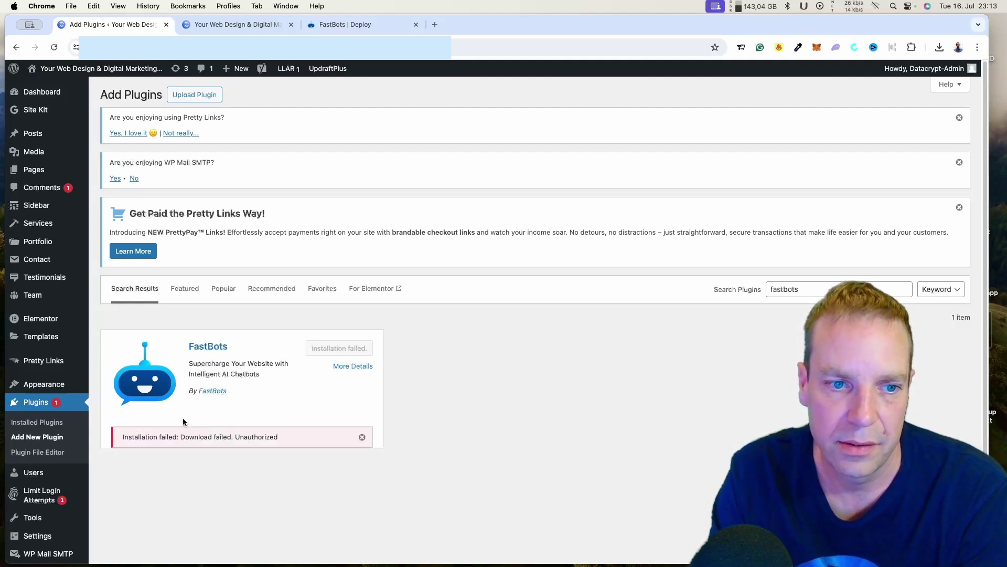
- Activate the FastBots plugin from WordPress's list of installed plugins
{"action": "left_click", "coordinate": [36, 426]}
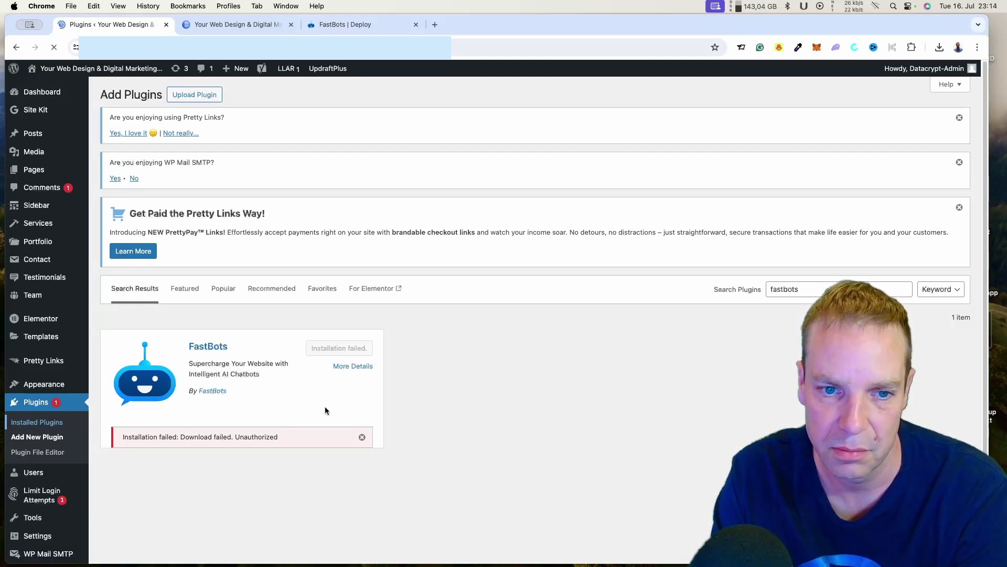
{"action": "scroll", "coordinate": [432, 392], "scroll_direction": "down", "scroll_amount": 10}
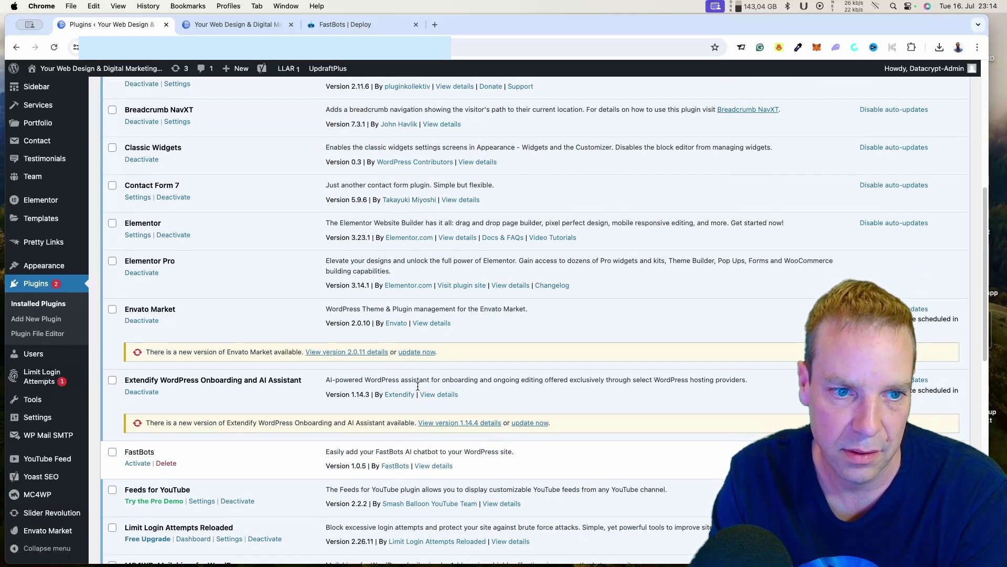
{"action": "scroll", "coordinate": [367, 399], "scroll_direction": "down", "scroll_amount": 1}
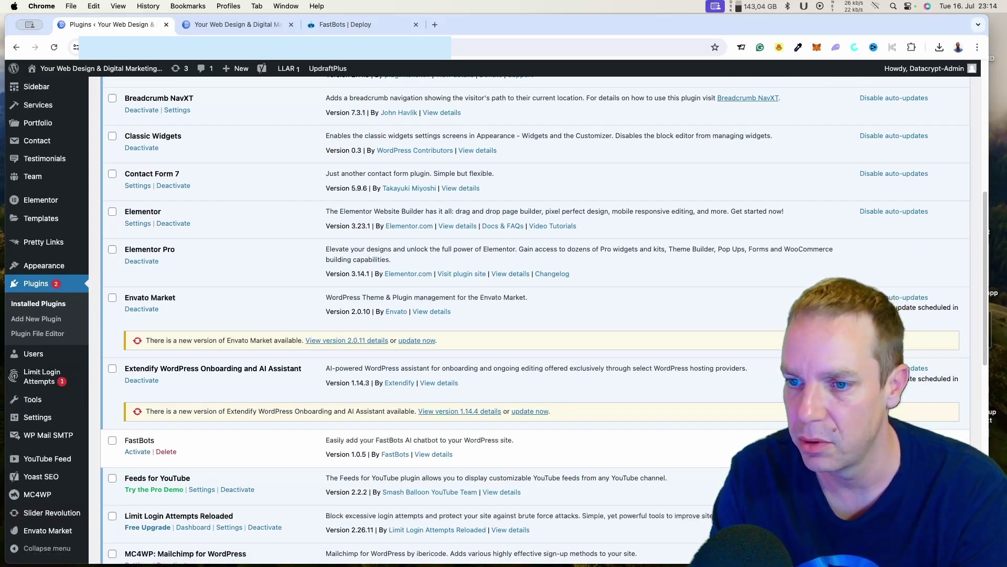
{"action": "left_click", "coordinate": [134, 454]}
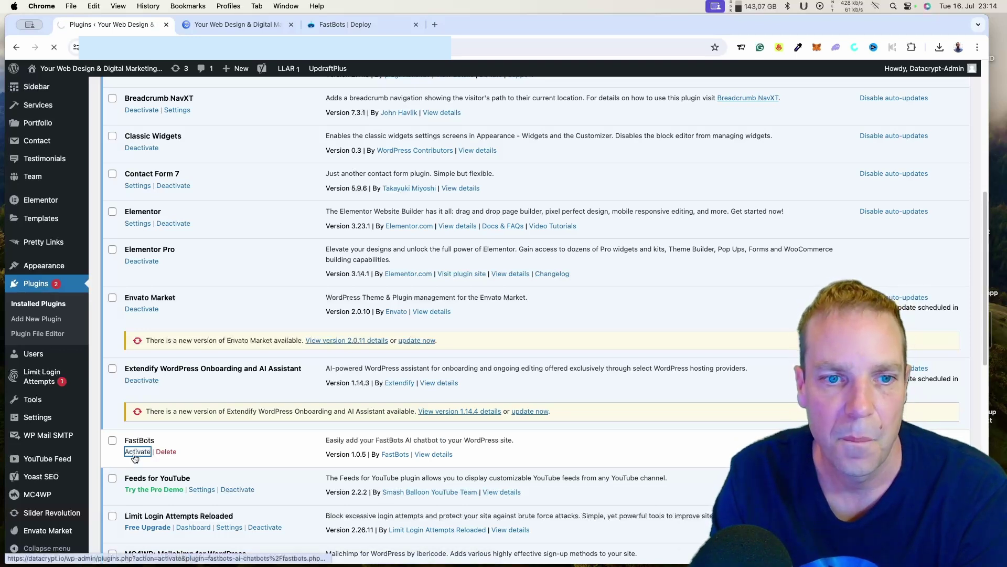
{"action": "scroll", "coordinate": [184, 427], "scroll_direction": "down", "scroll_amount": 5}
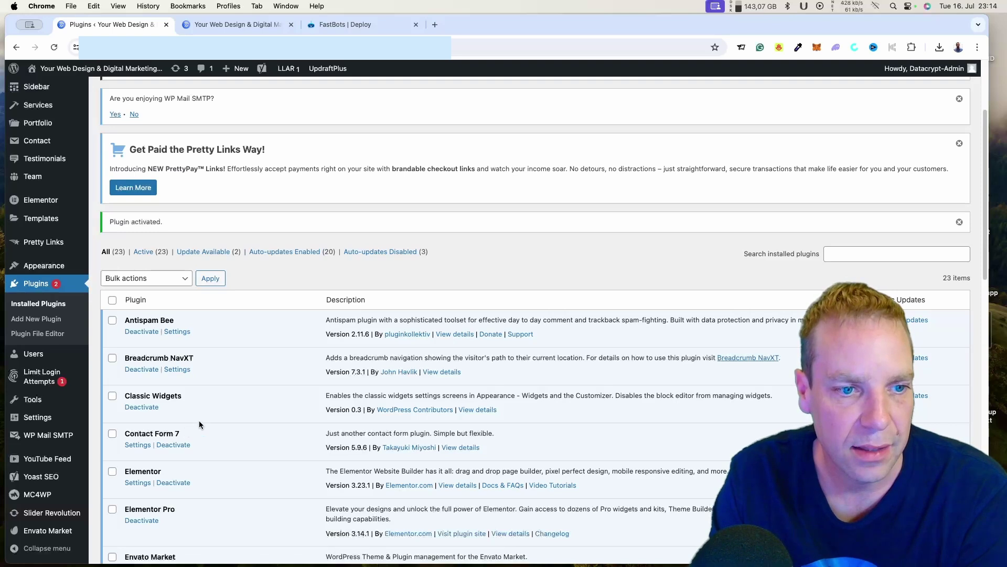
{"action": "mouse_move", "coordinate": [29, 418]}
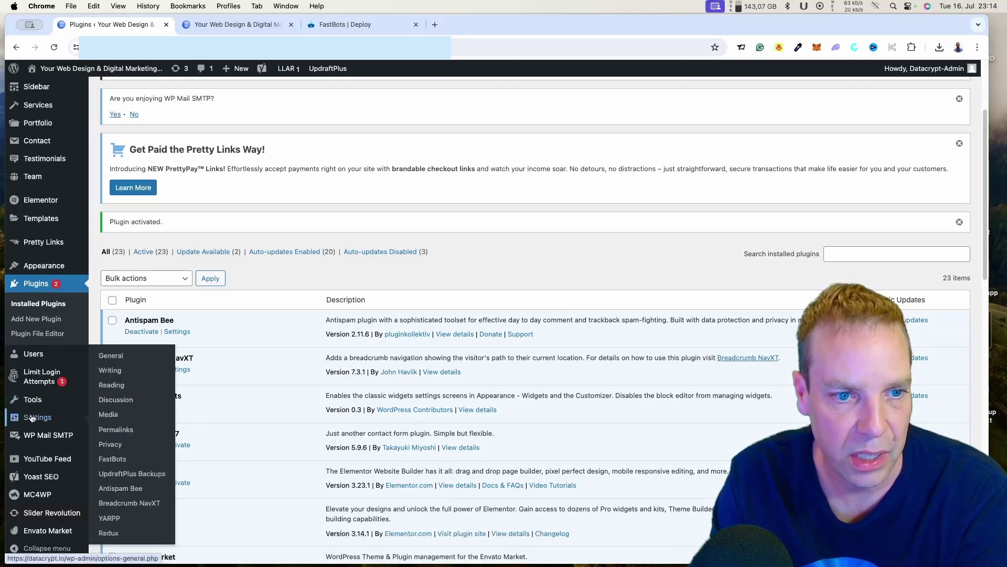
{"action": "left_click", "coordinate": [114, 460]}
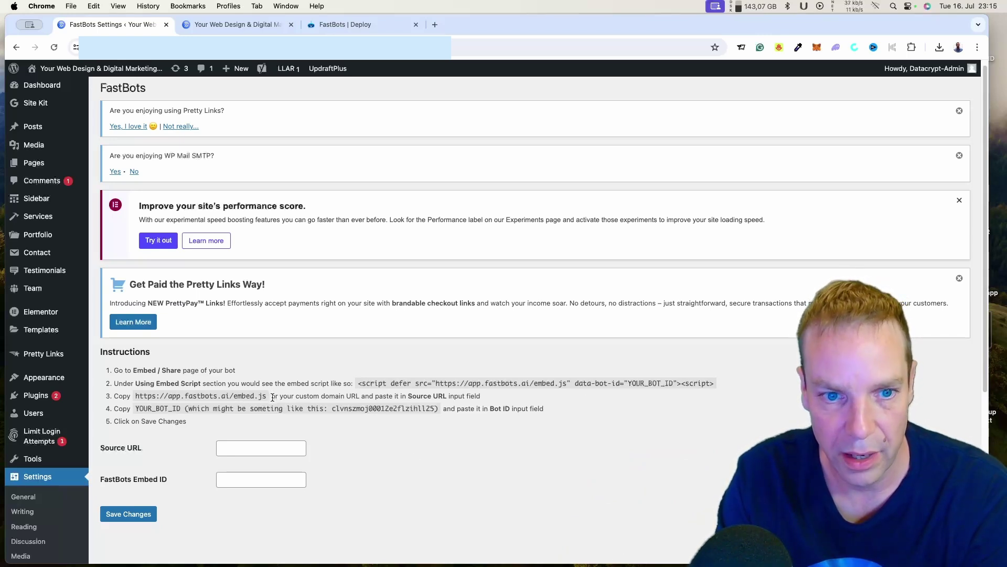
{"action": "left_click_drag", "start_coordinate": [267, 397], "coordinate": [137, 398]}
{"action": "key", "text": "super+c"}
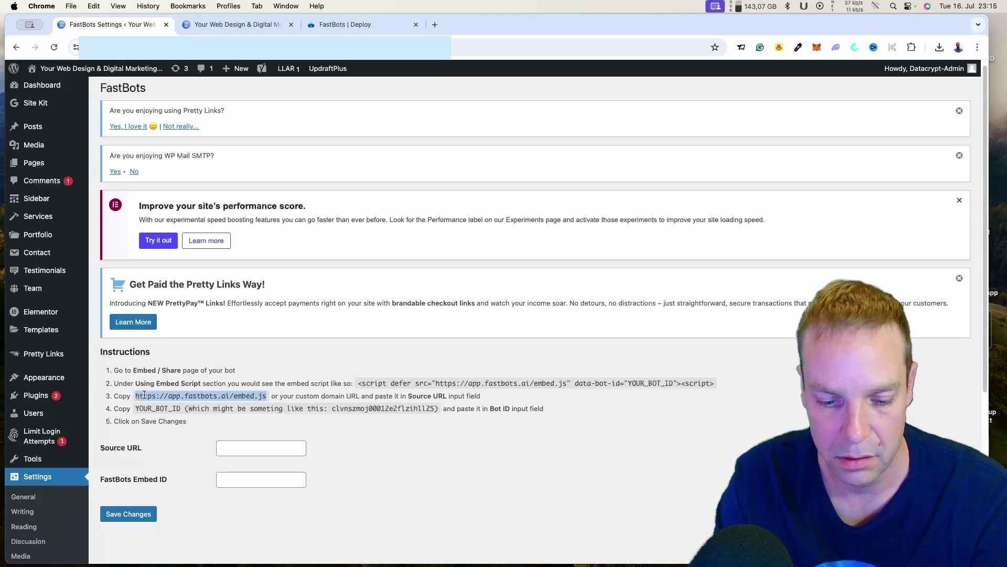
{"action": "left_click", "coordinate": [322, 24]}
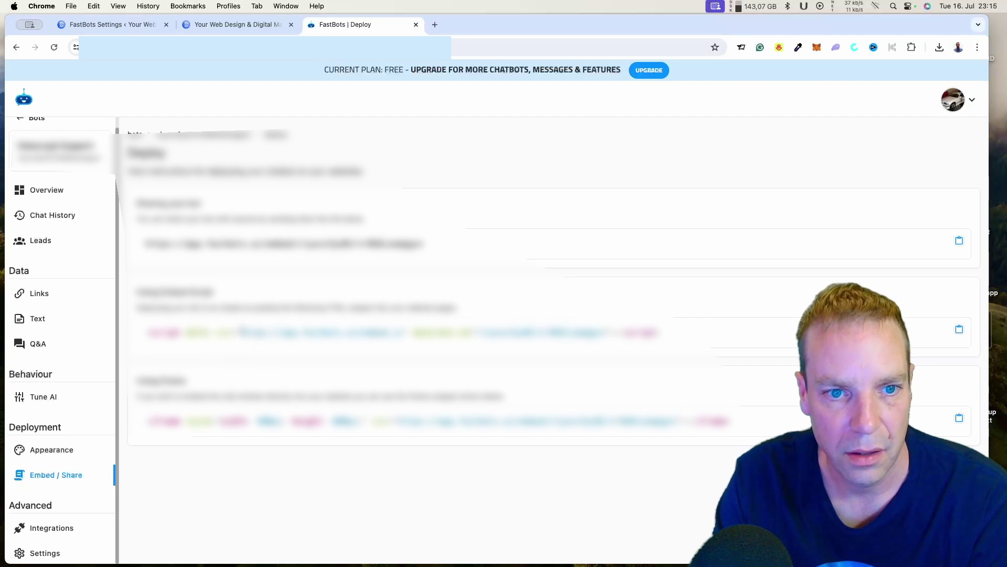
{"action": "left_click_drag", "start_coordinate": [243, 332], "coordinate": [405, 331]}
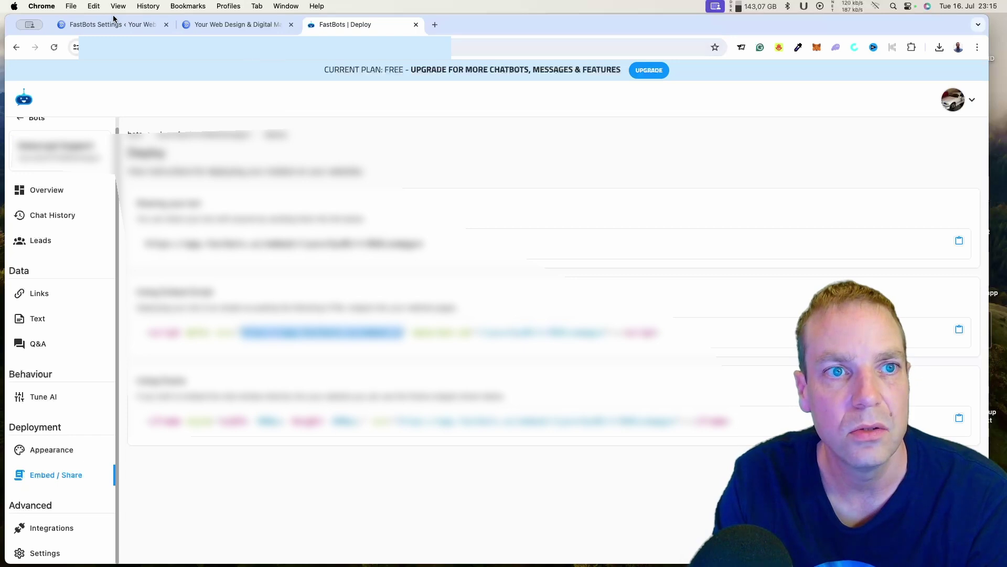
{"action": "left_click", "coordinate": [137, 25]}
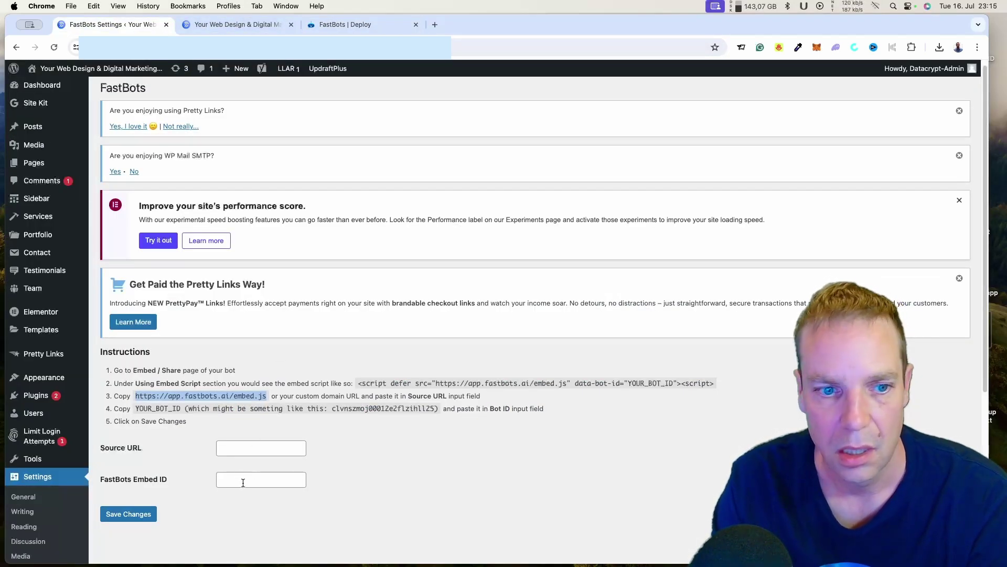
{"action": "left_click", "coordinate": [238, 449]}
{"action": "key", "text": "super+v"}
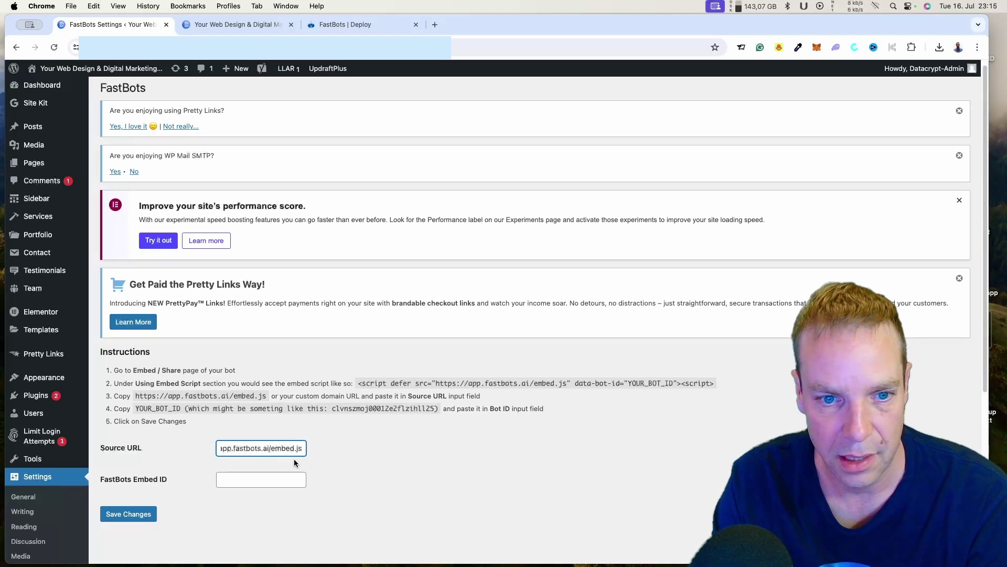
- Copy the bot ID from the chatbot's embed script into the plugin's FastBots Embed ID setting and save the changes
{"action": "left_click", "coordinate": [331, 24]}
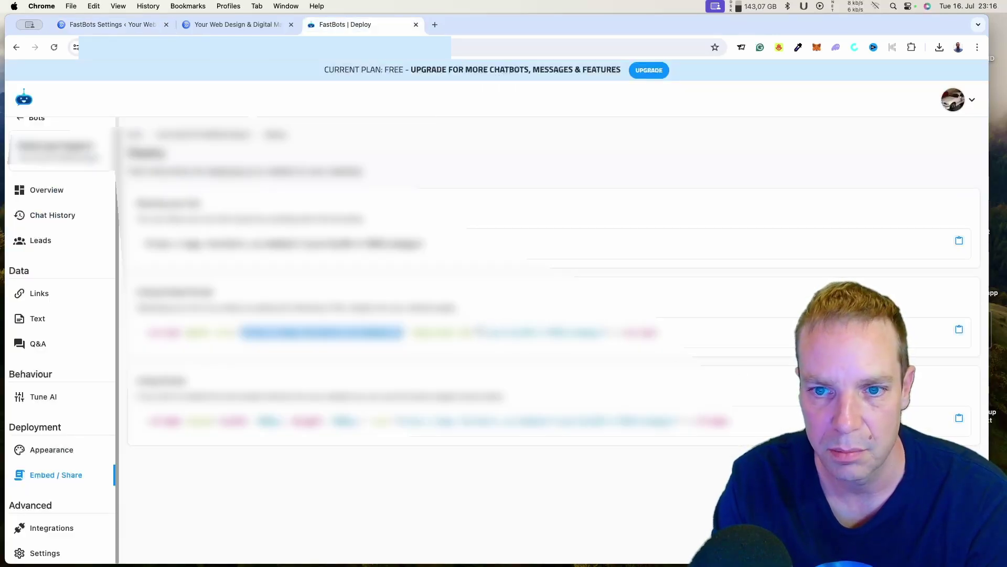
{"action": "left_click_drag", "start_coordinate": [481, 332], "coordinate": [607, 332]}
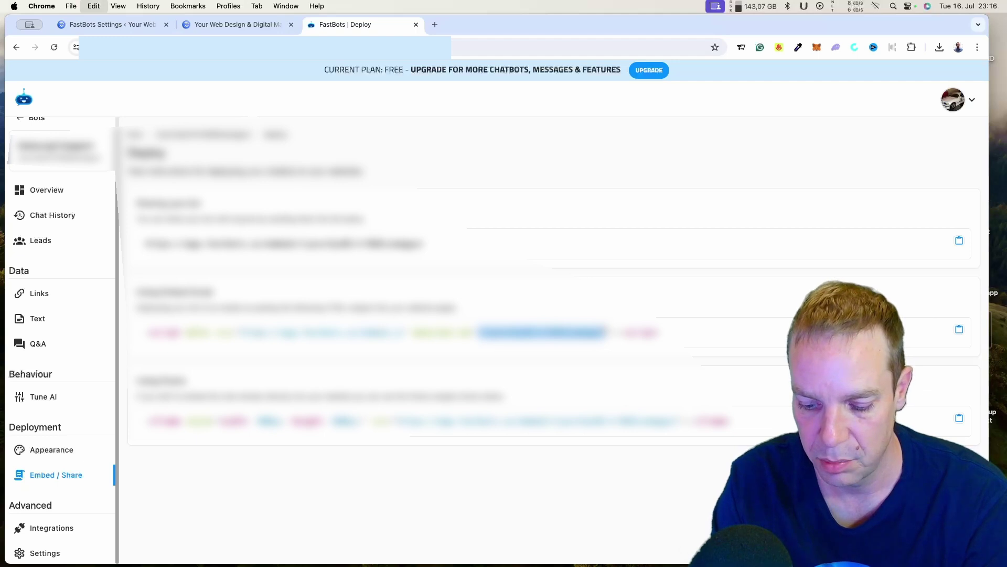
{"action": "left_click", "coordinate": [129, 23]}
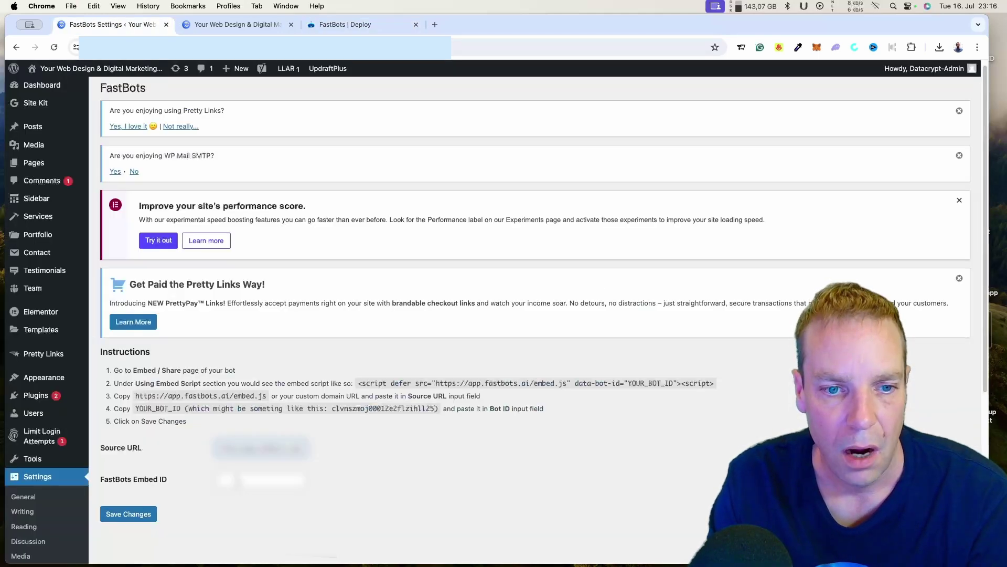
{"action": "left_click", "coordinate": [238, 479]}
{"action": "key", "text": "super+v"}
{"action": "left_click", "coordinate": [134, 518]}
{"action": "left_click", "coordinate": [134, 518]}
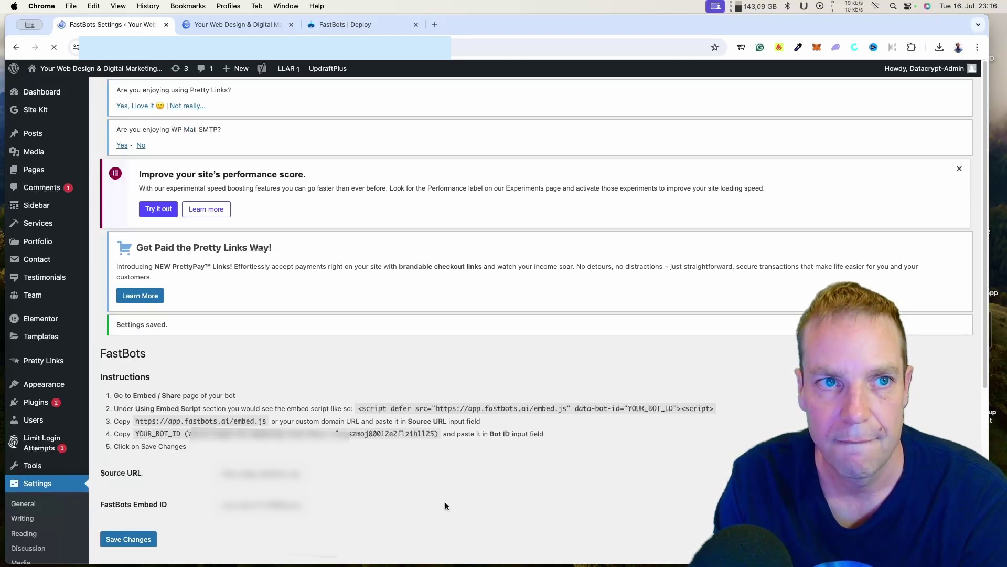
- View the Datacrypt website's home page and examine the embedded Datacrypt Support chat widget
{"action": "left_click", "coordinate": [55, 95]}
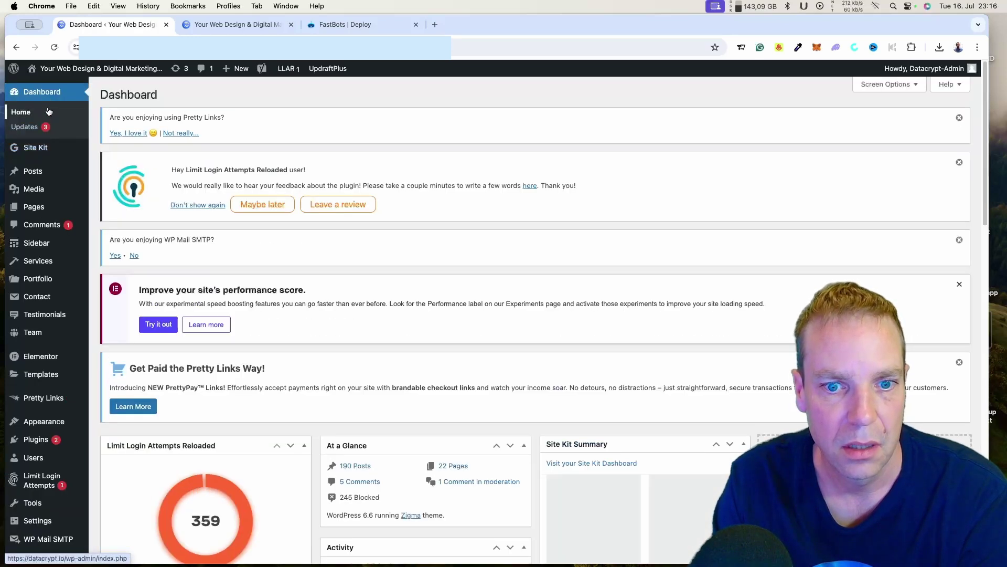
{"action": "left_click", "coordinate": [257, 25]}
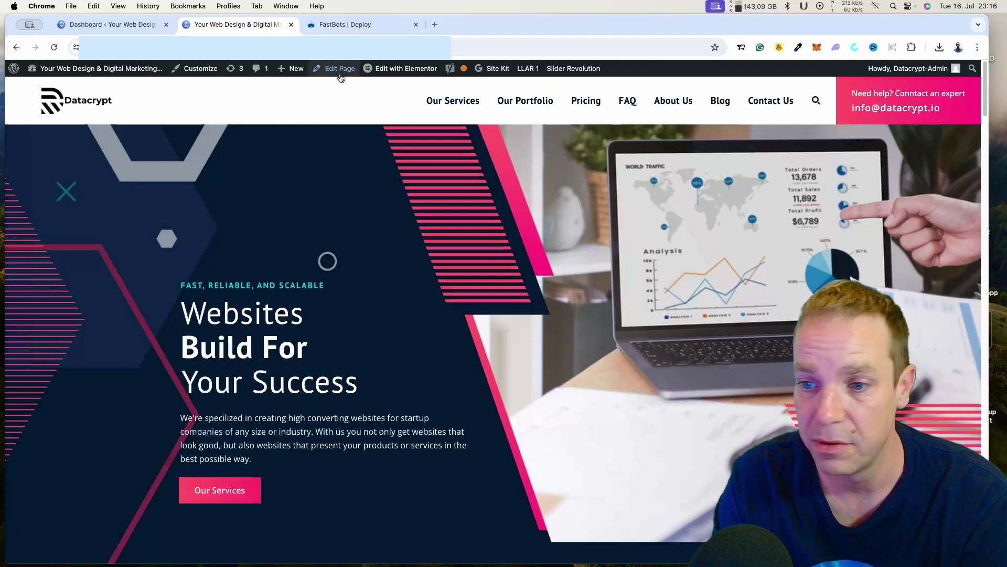
{"action": "left_click", "coordinate": [340, 74]}
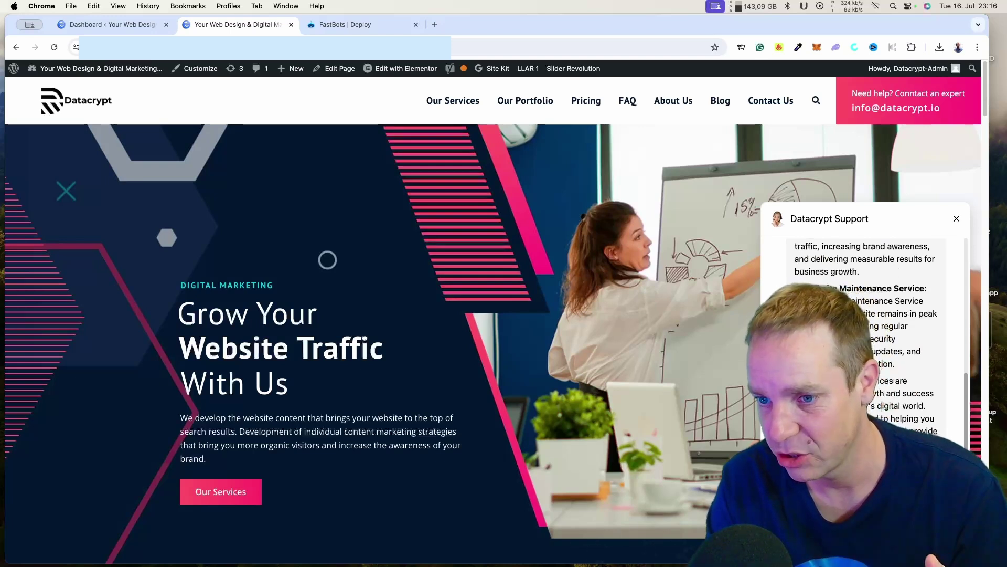
{"action": "scroll", "coordinate": [493, 315], "scroll_direction": "down", "scroll_amount": 1}
{"action": "scroll", "coordinate": [748, 359], "scroll_direction": "down", "scroll_amount": 1}
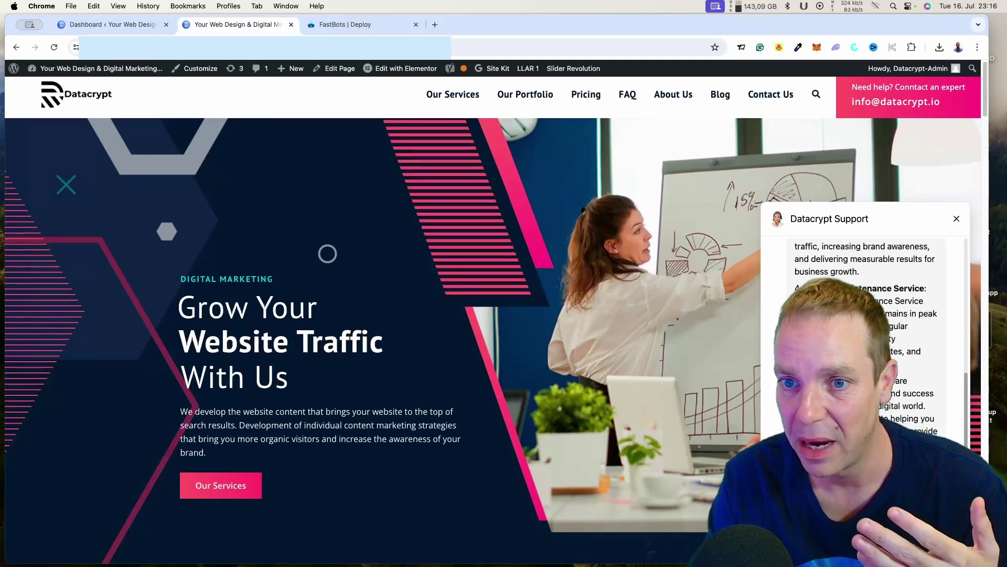
{"action": "scroll", "coordinate": [747, 359], "scroll_direction": "up", "scroll_amount": 1}
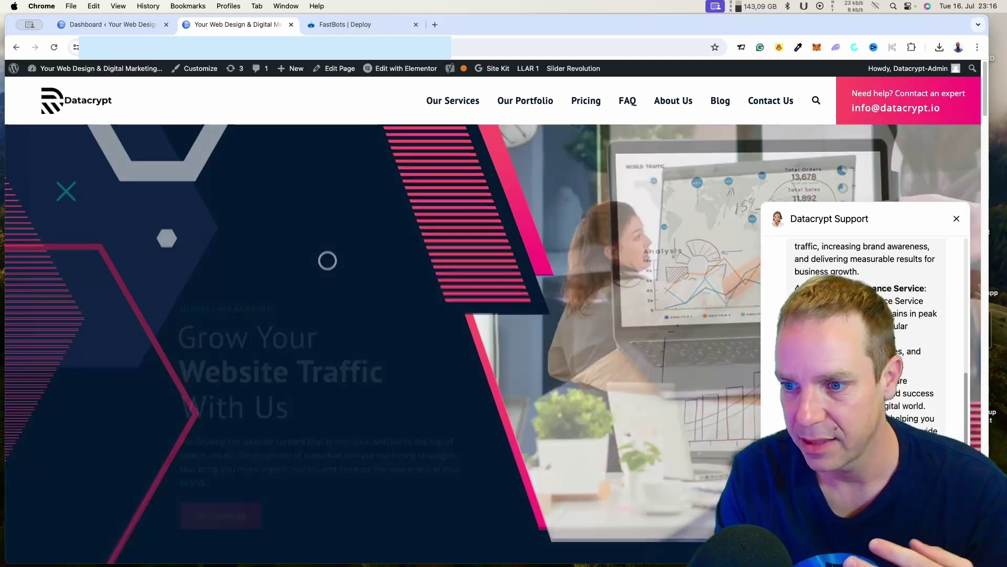
- Close the chat widget on the website and return to the chatbot's overview page in FastBots
{"action": "left_click", "coordinate": [957, 221]}
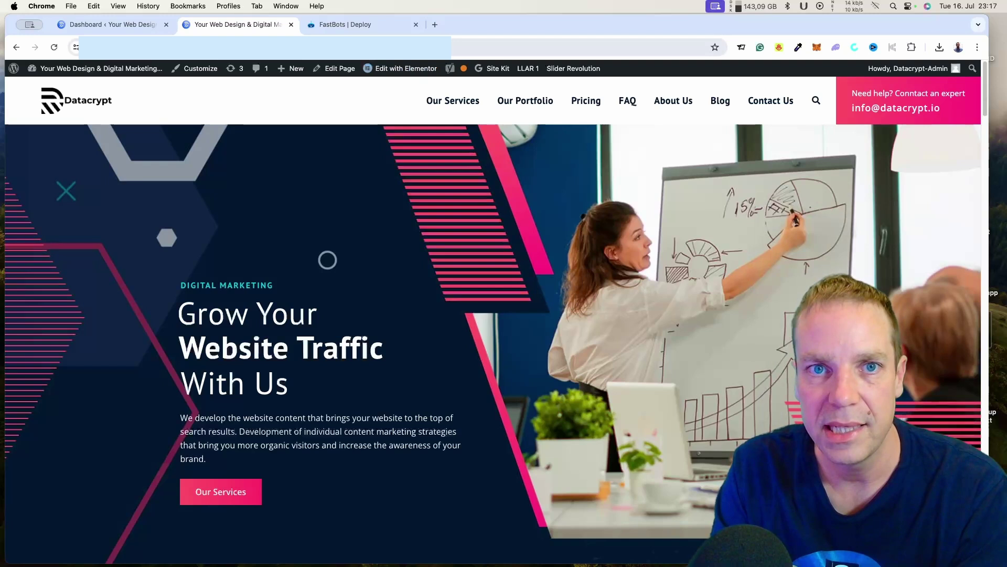
{"action": "left_click", "coordinate": [346, 24]}
{"action": "left_click", "coordinate": [59, 192]}
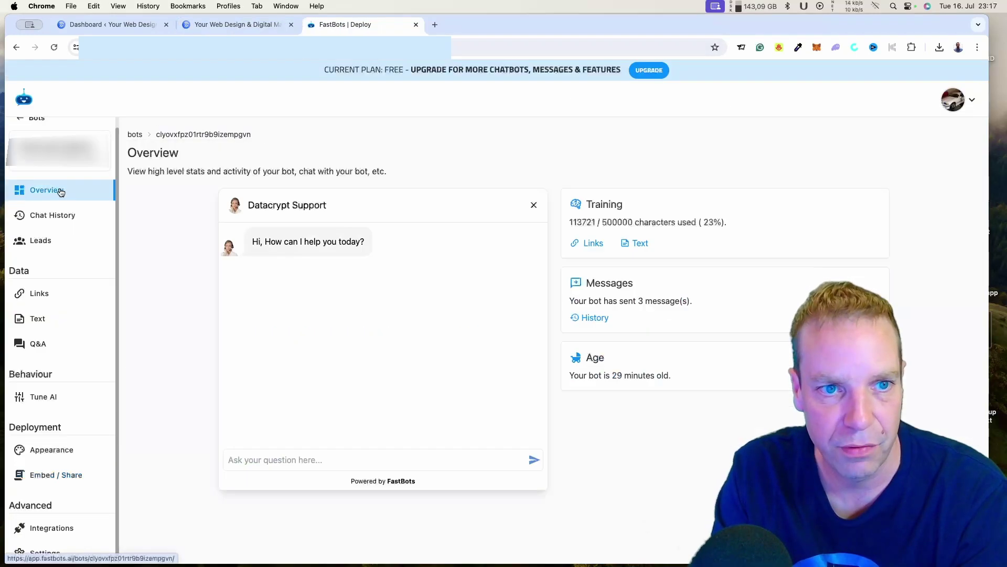